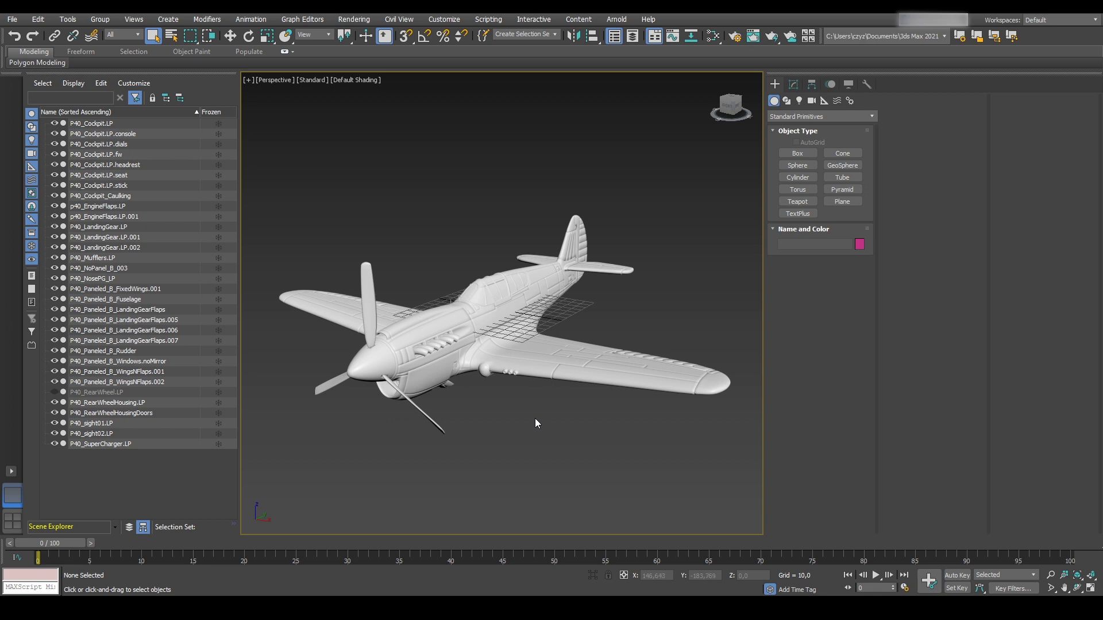
- Add UVPackmaster to P40_Paneled_B_FixedWings.001 and display its original UV islands (0.646 area)
click(578, 363)
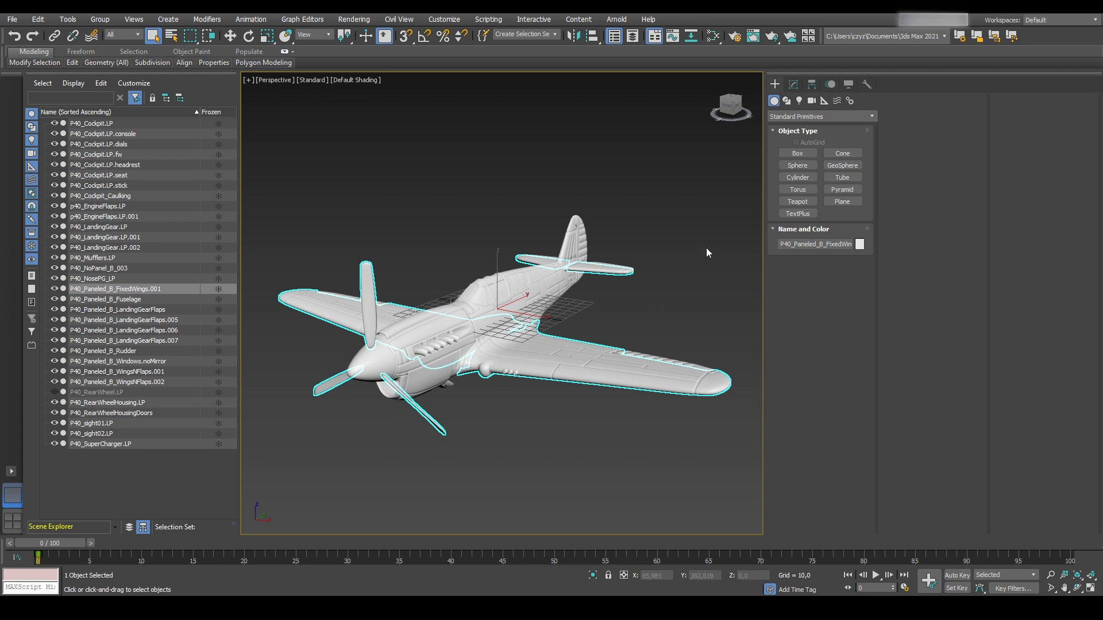
click(787, 82)
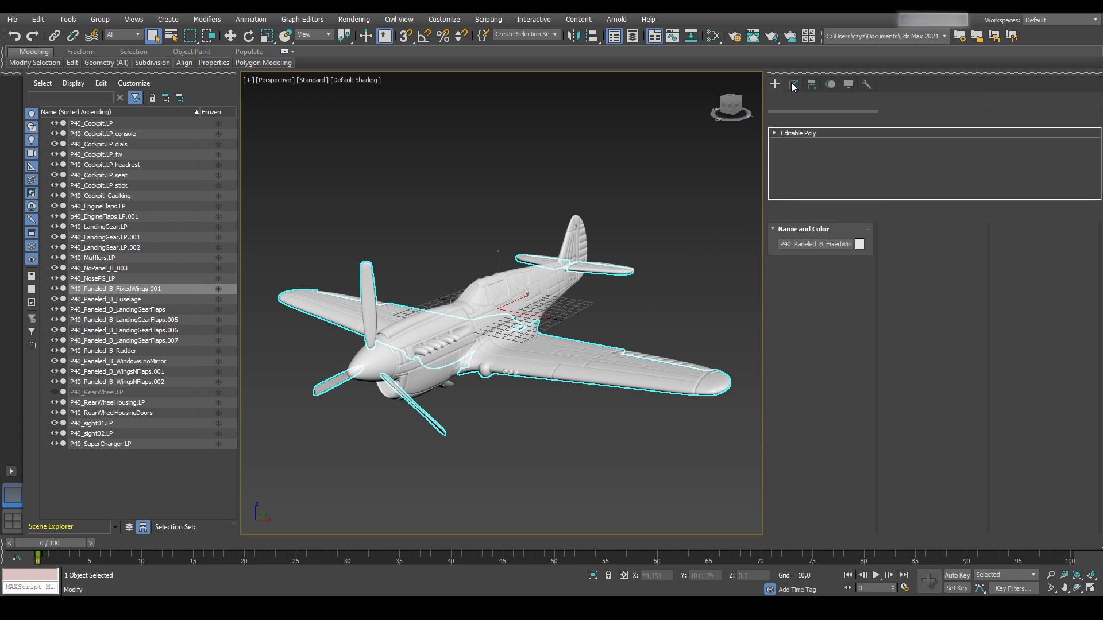
click(822, 119)
key(u)
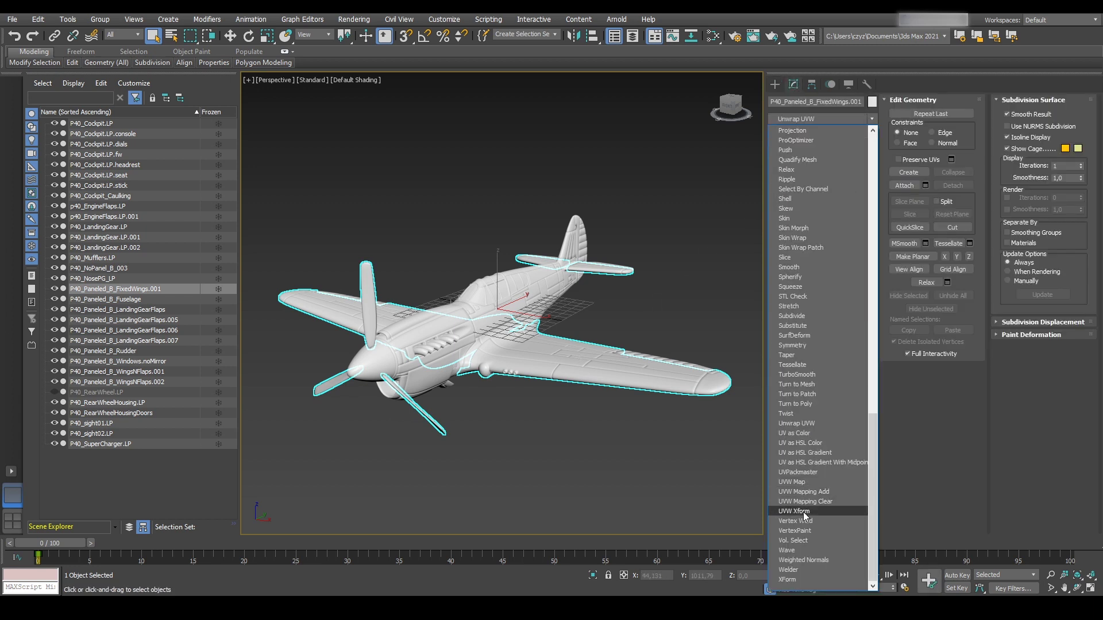
click(829, 474)
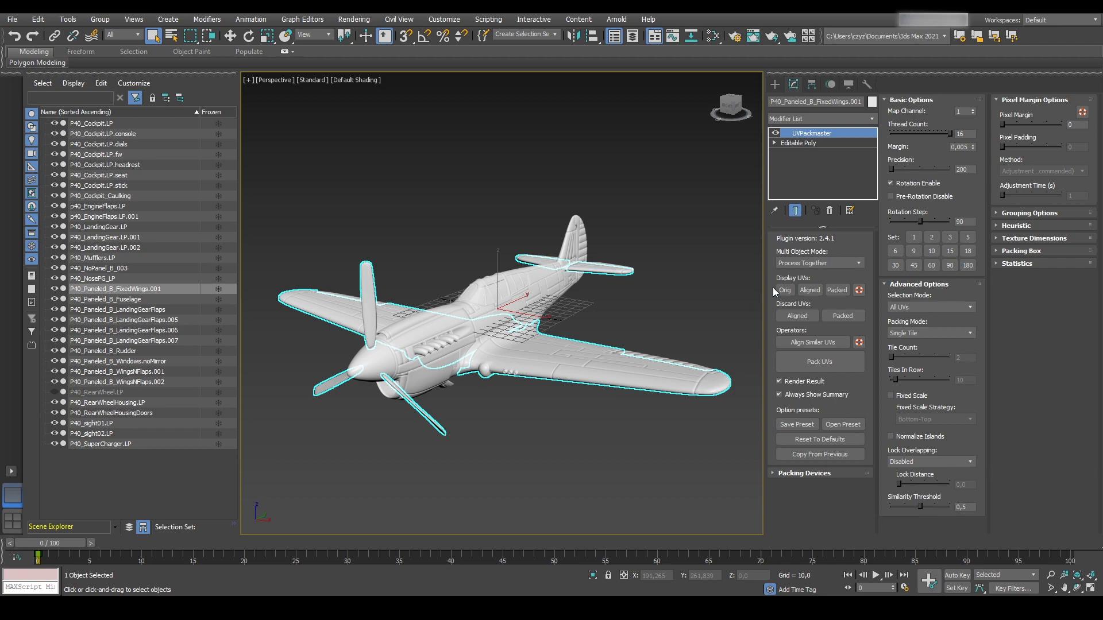
click(787, 290)
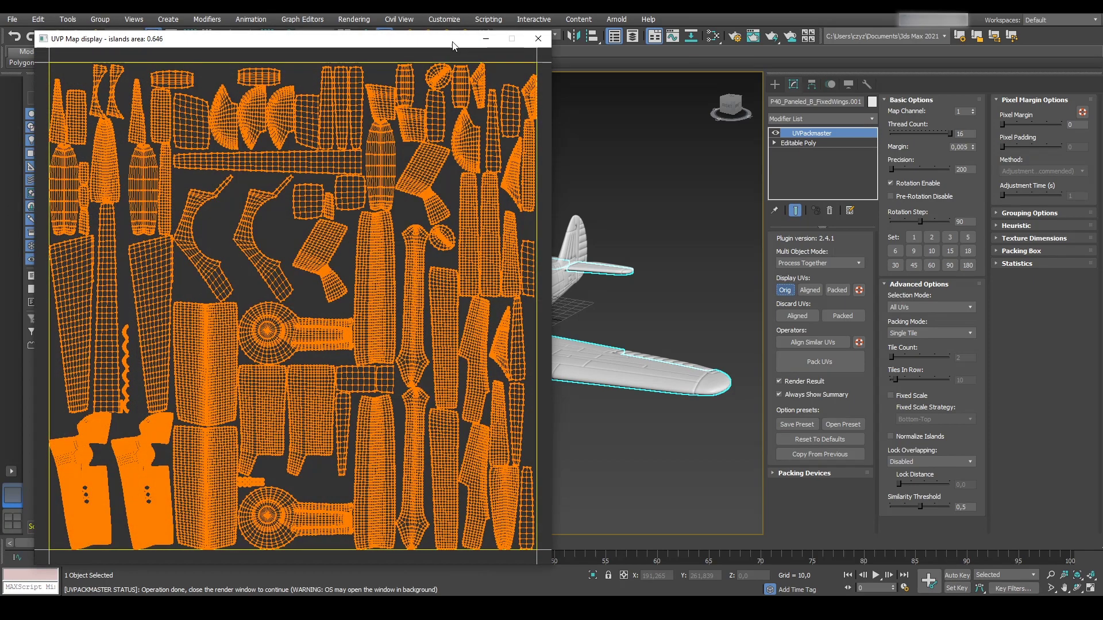
drag(453, 44, 600, 51)
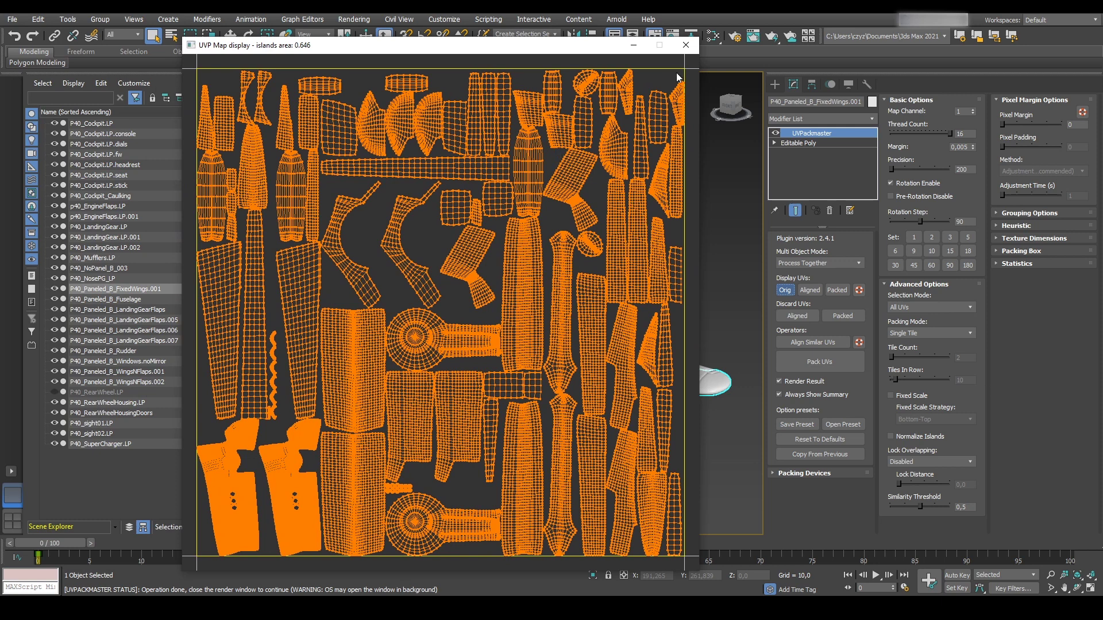
- Close the UV preview and summary, then expand the Grouping, Heuristic, Texture Dimensions and Packing Box rollouts
click(686, 45)
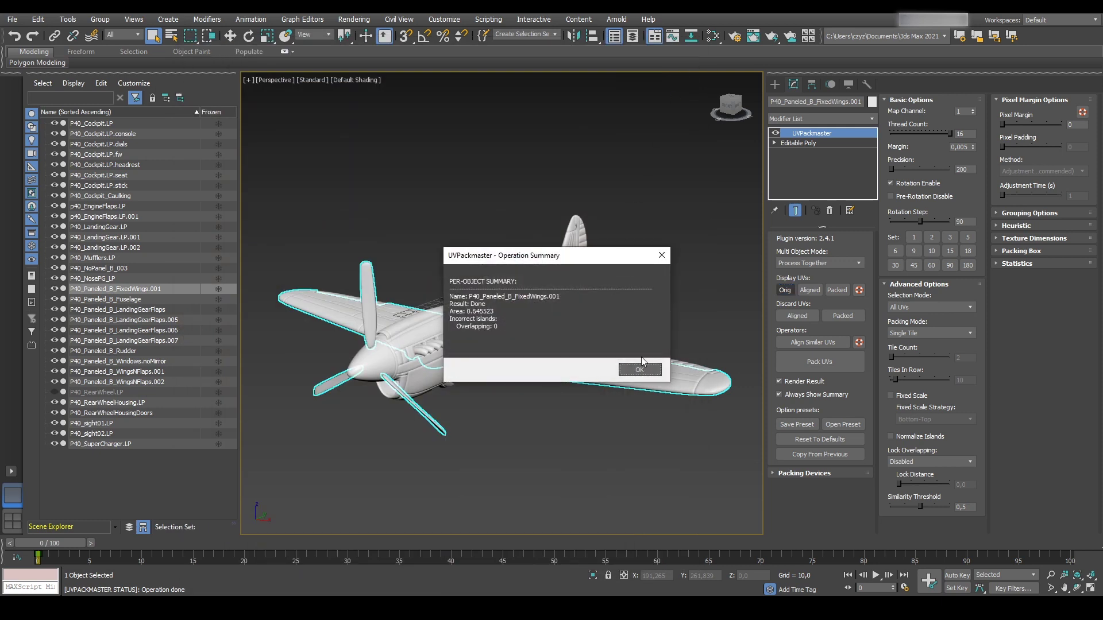
click(639, 367)
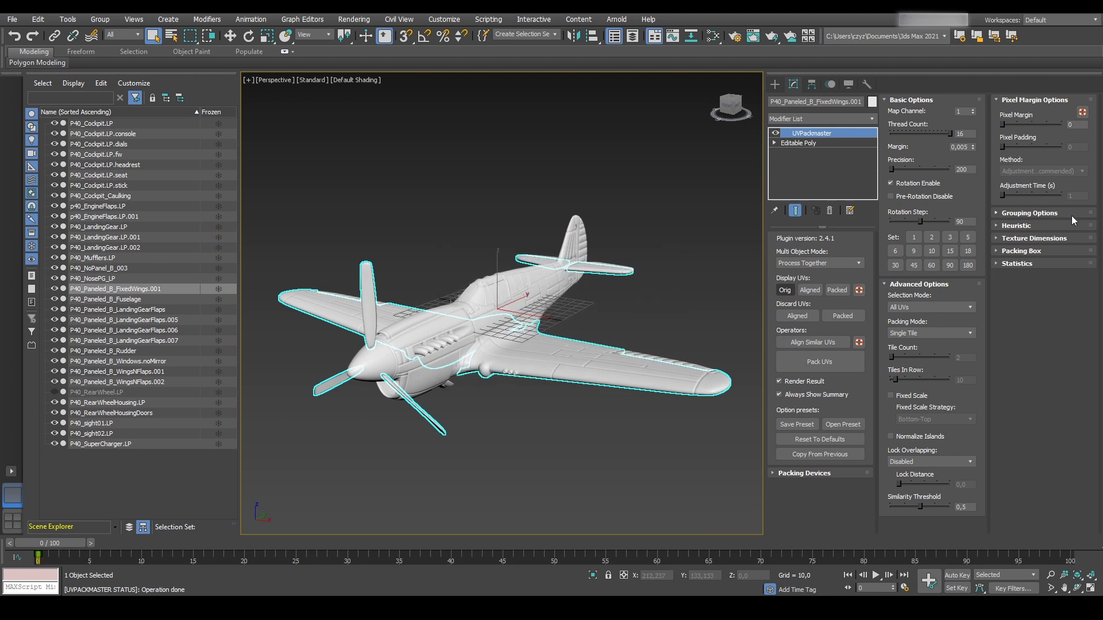
click(997, 214)
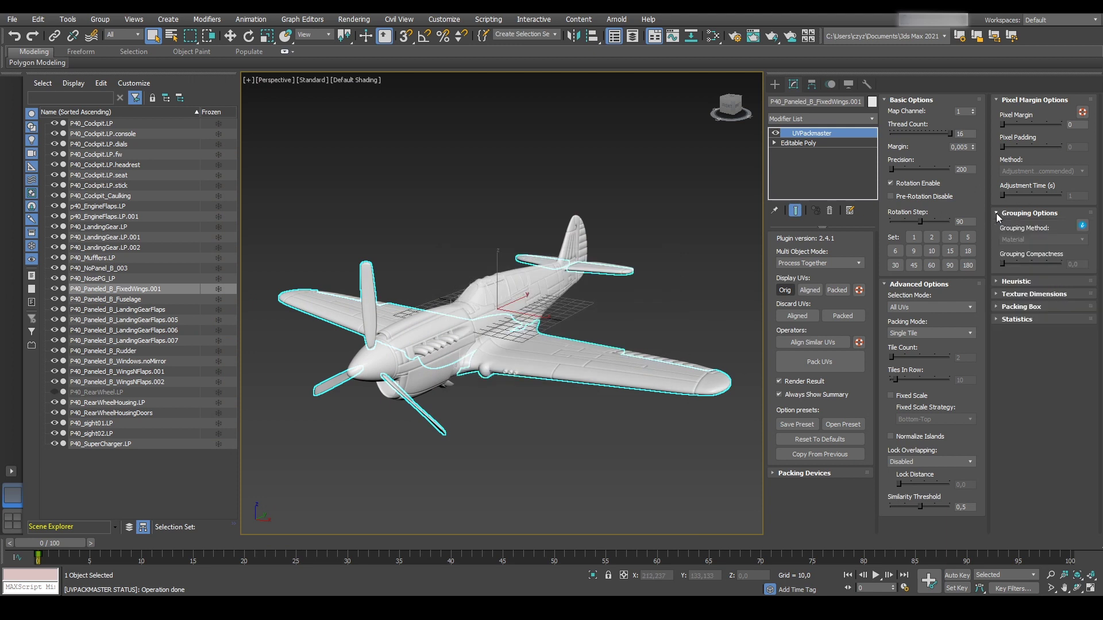
click(993, 281)
click(998, 367)
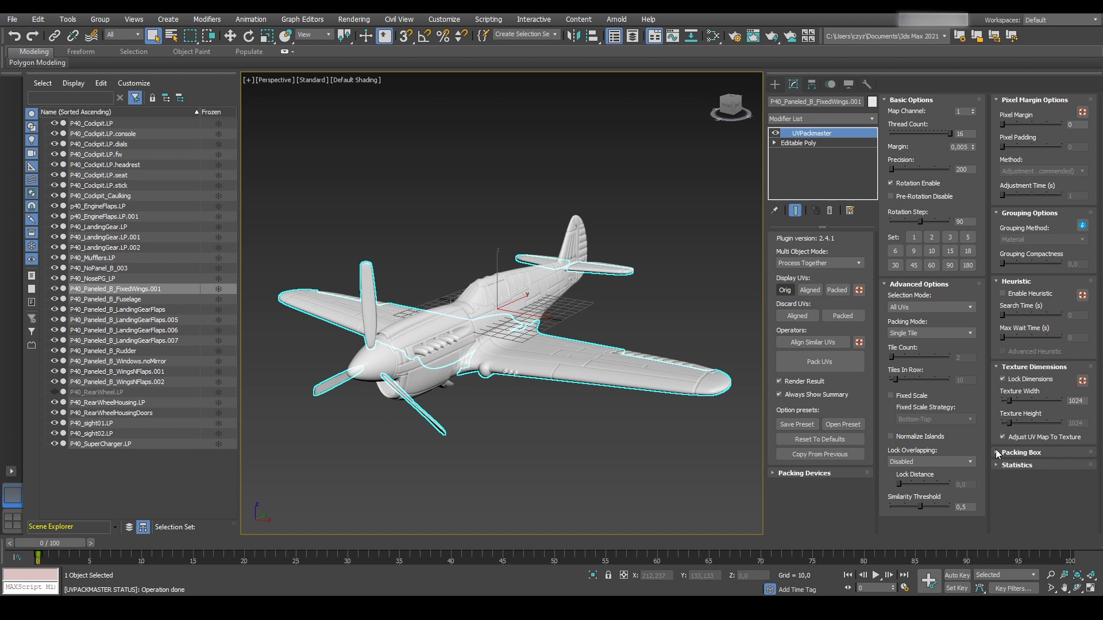
click(995, 449)
scroll(1028, 145, up, 1)
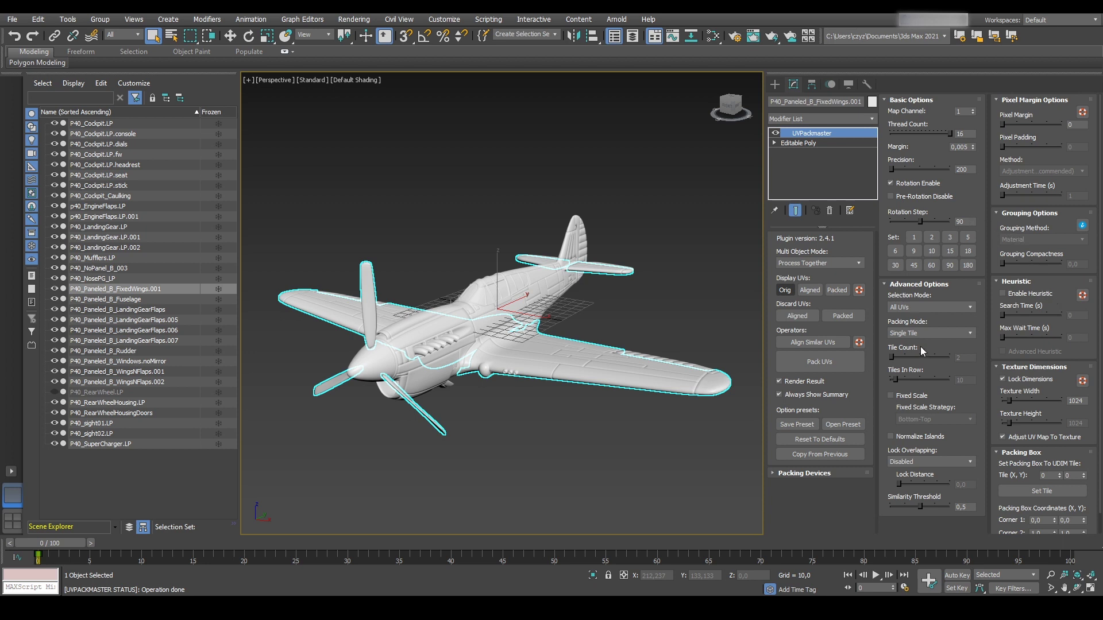
- Pack the wing UVs into one tile, reaching 0.689 islands area
click(843, 362)
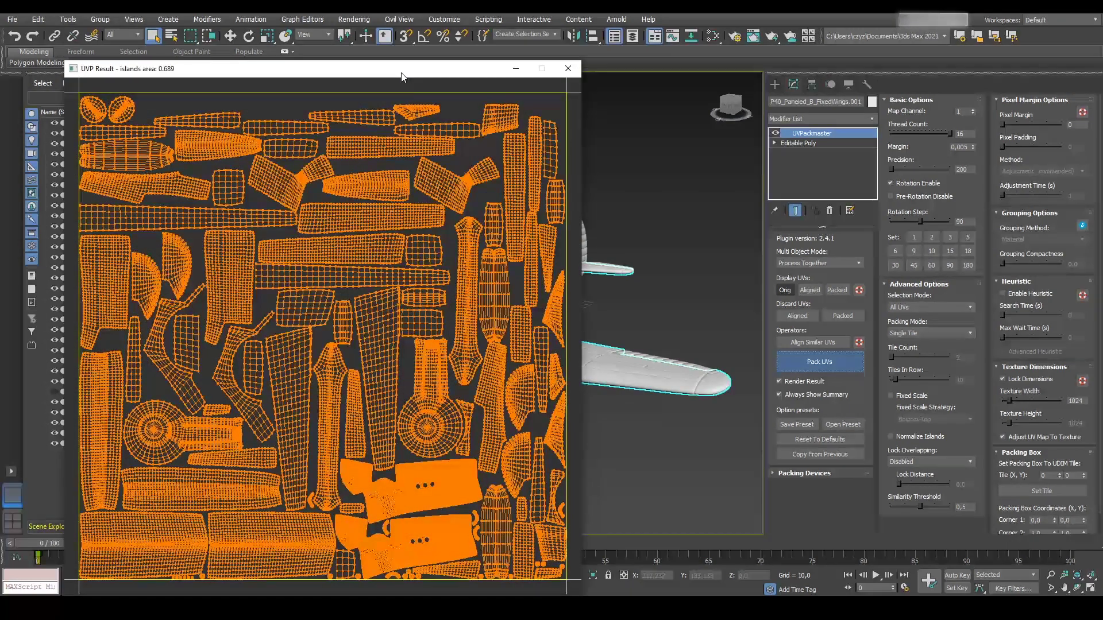
drag(402, 75, 499, 54)
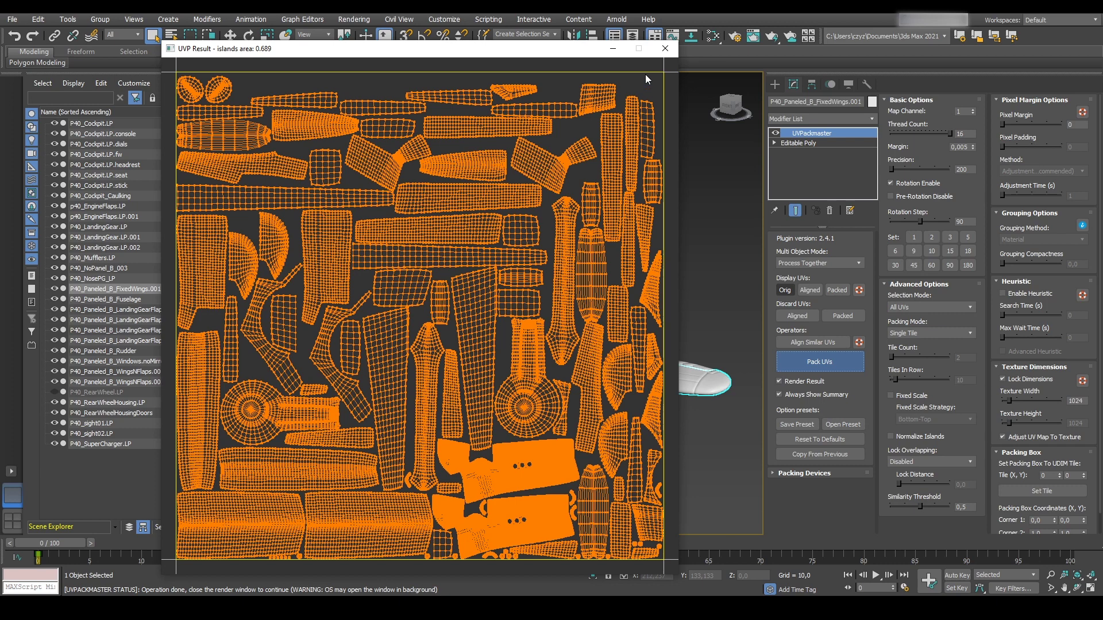
click(666, 49)
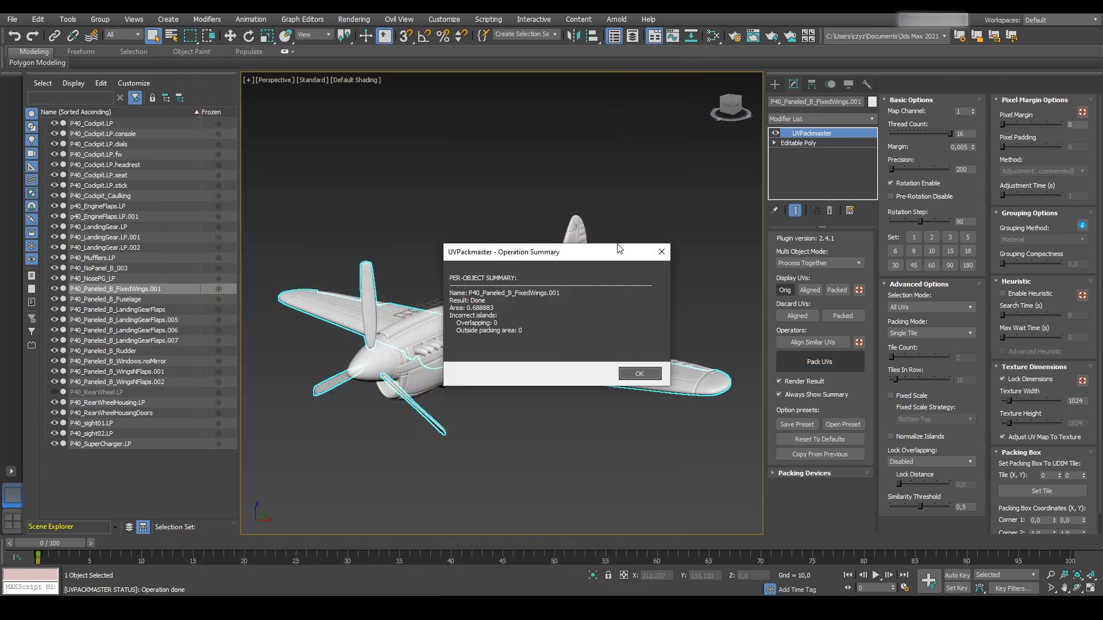
drag(614, 249, 602, 239)
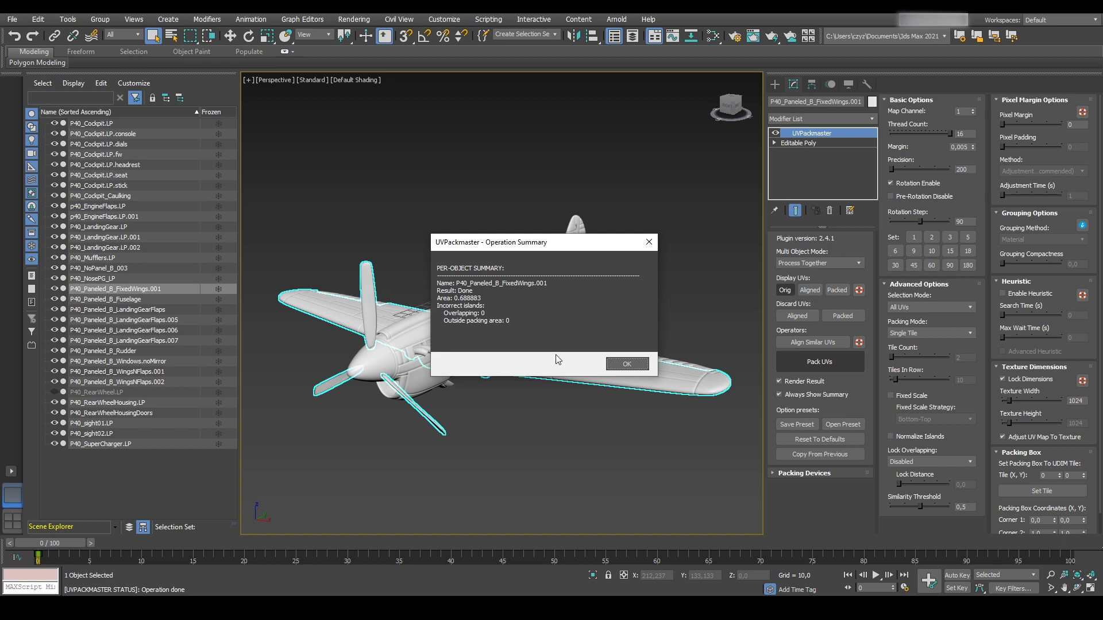
- Dismiss the summary and add an Unwrap UVW modifier above UVPackmaster
click(615, 366)
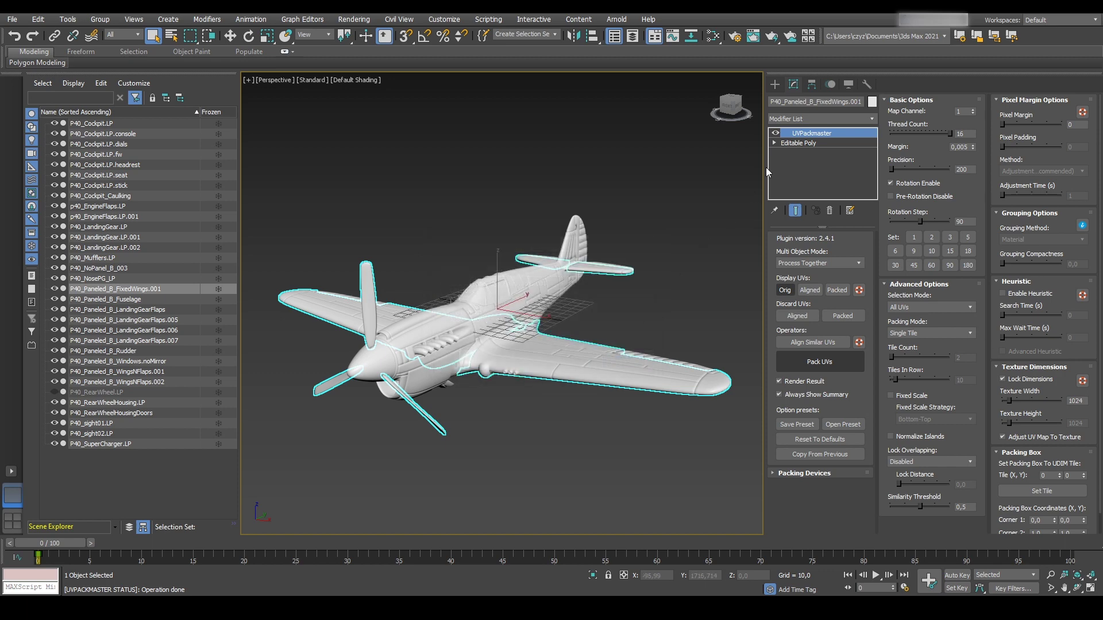
click(808, 119)
key(u)
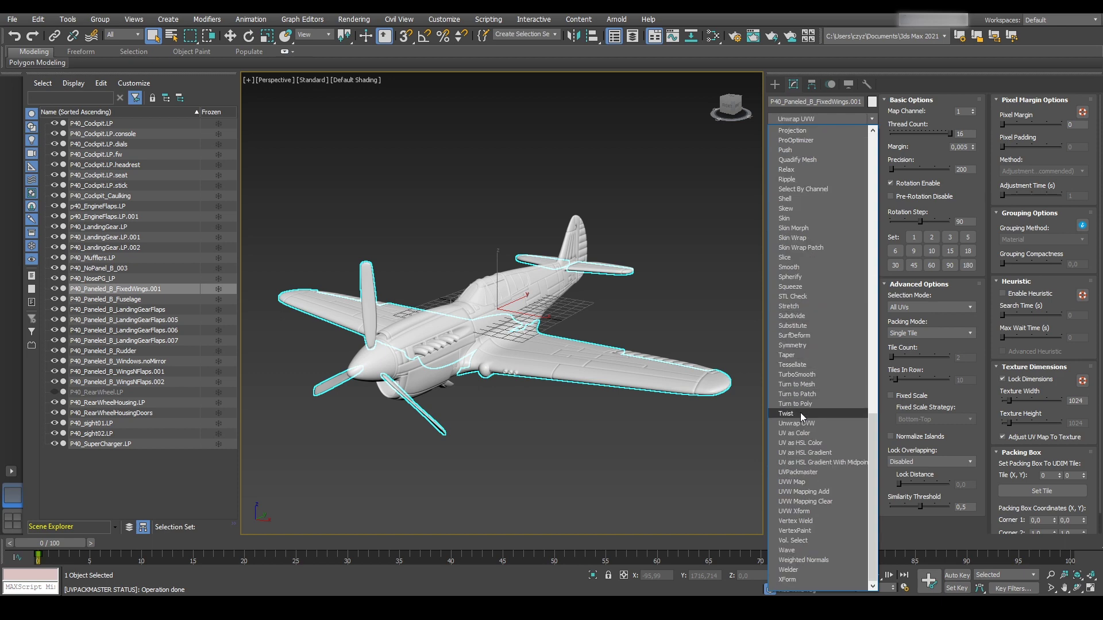
click(816, 422)
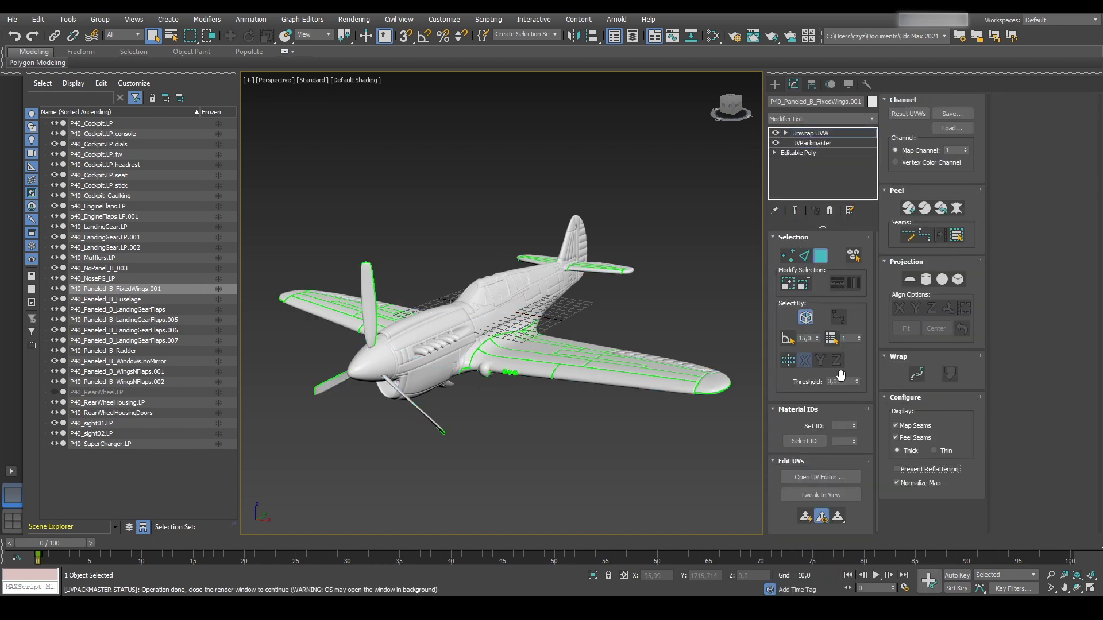
- Inspect the packed UVs in the UV editor, then return to UVPackmaster's settings
click(844, 479)
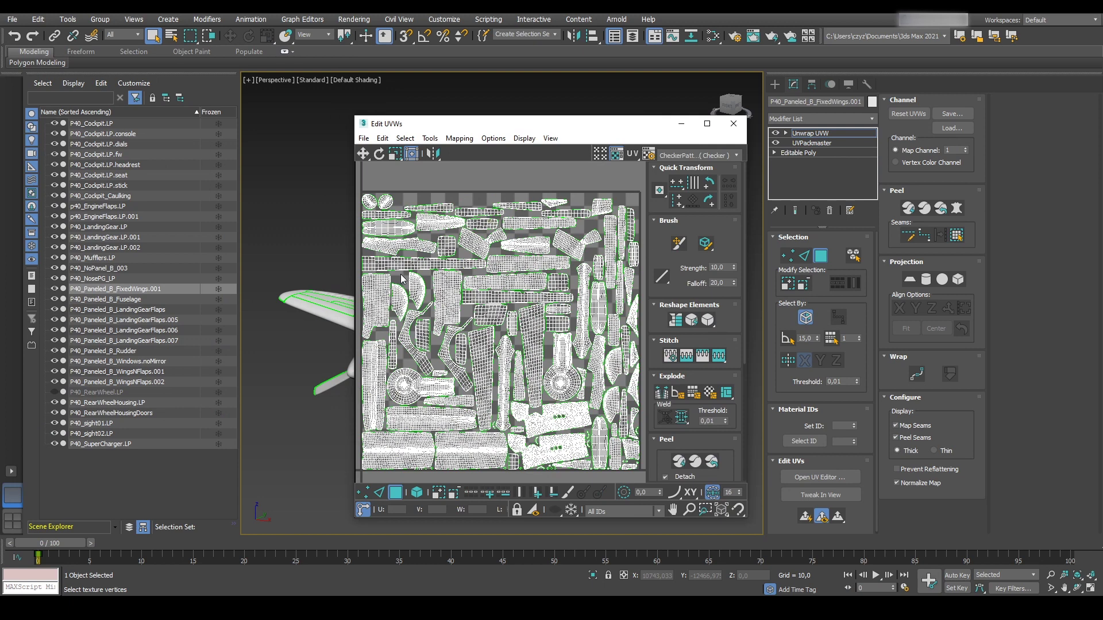
click(734, 125)
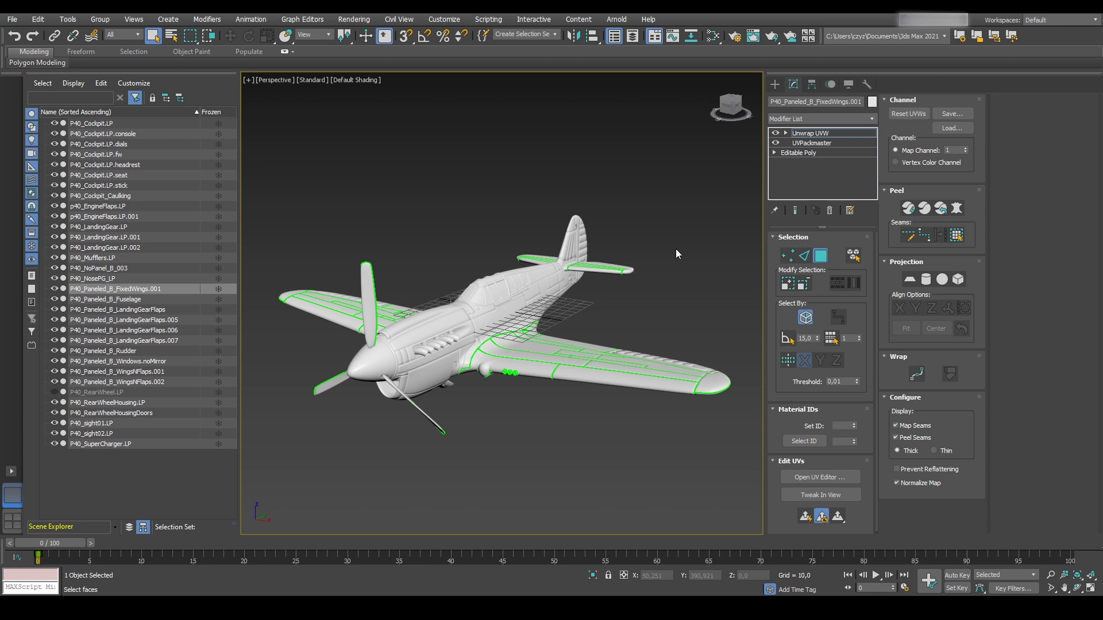
click(839, 143)
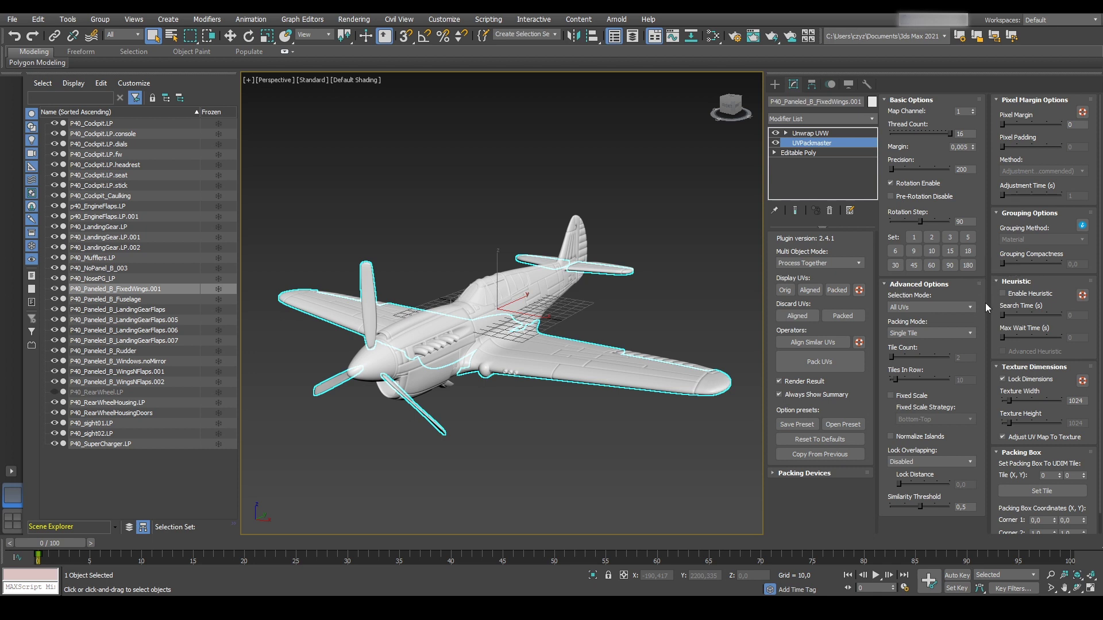
- Enable heuristic search and choose the CUDA GeForce RTX 2070 packing device
click(1043, 296)
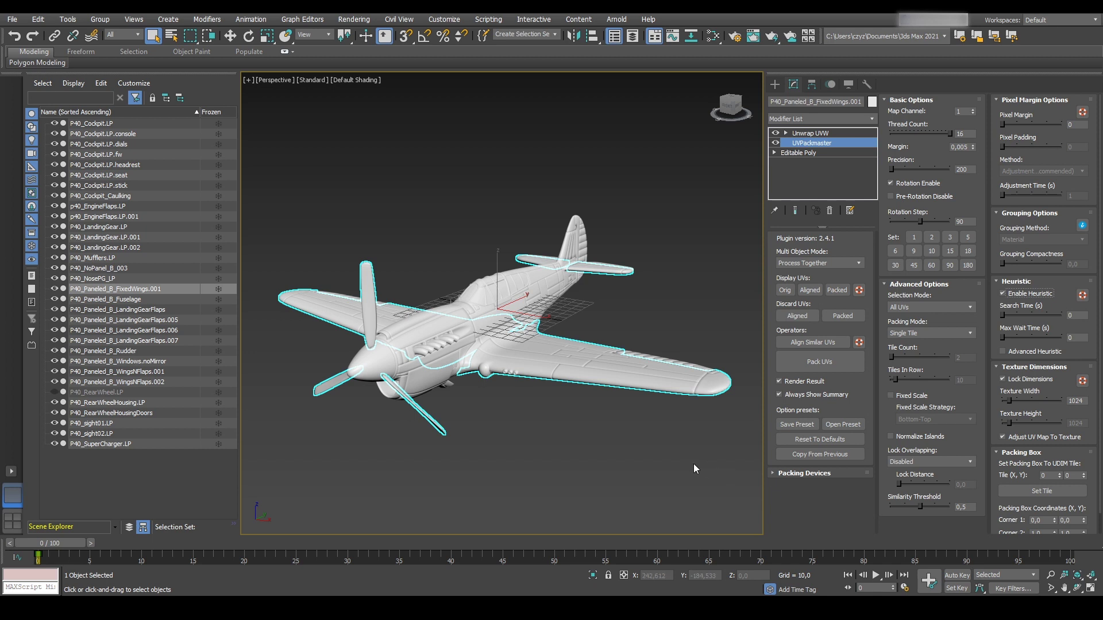
click(773, 475)
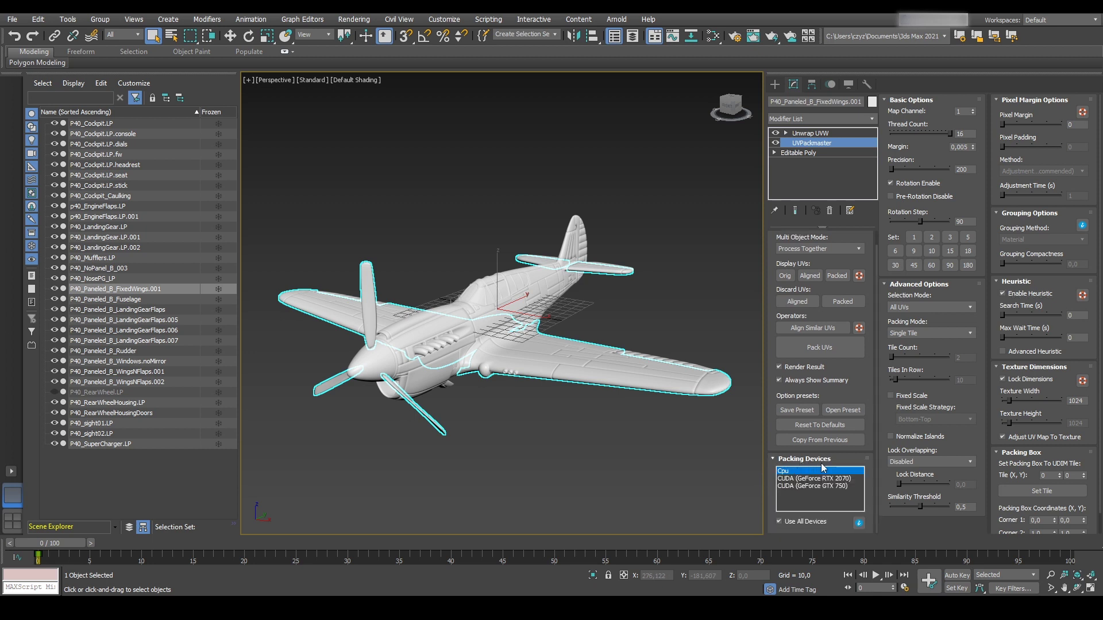
click(854, 478)
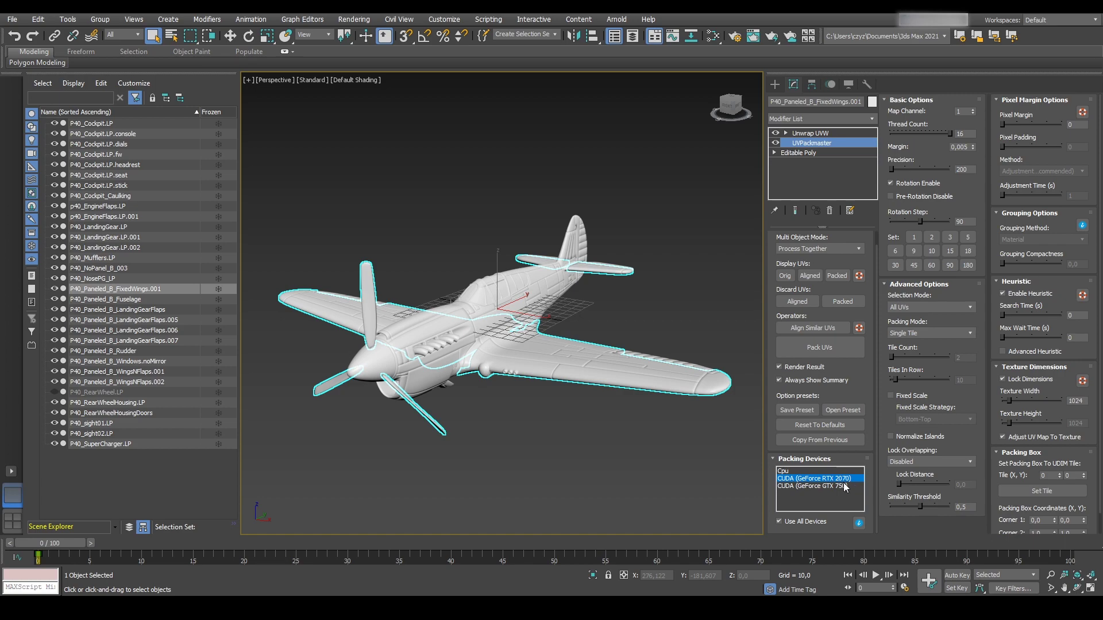
- Repack the wing UVs, stopping the heuristic search to keep the 0.722 area result
click(849, 351)
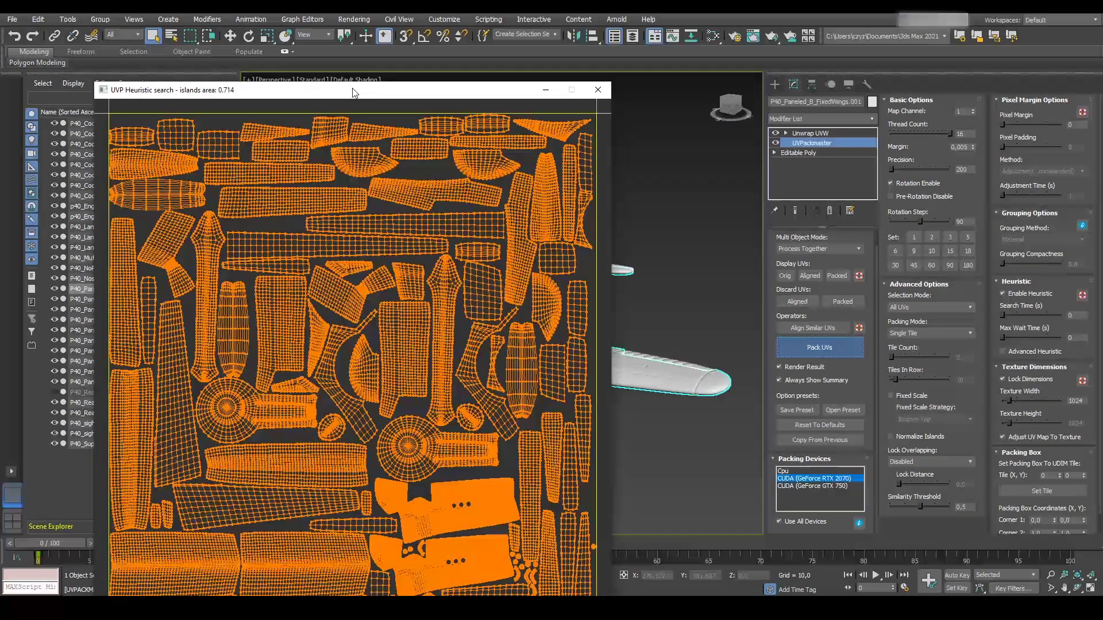
drag(354, 93, 437, 52)
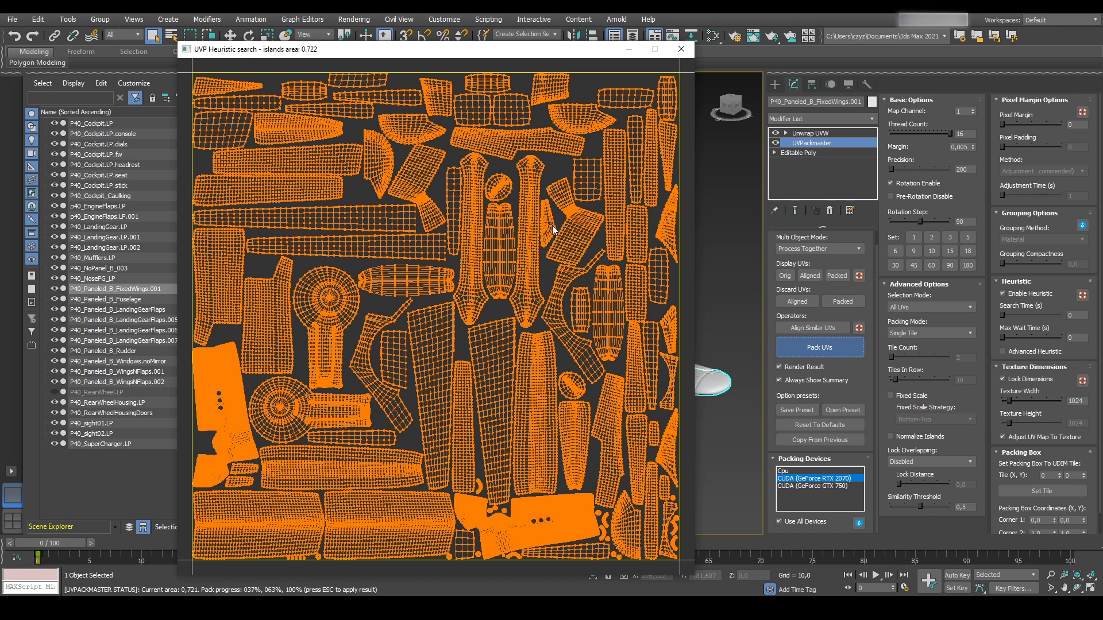
click(683, 51)
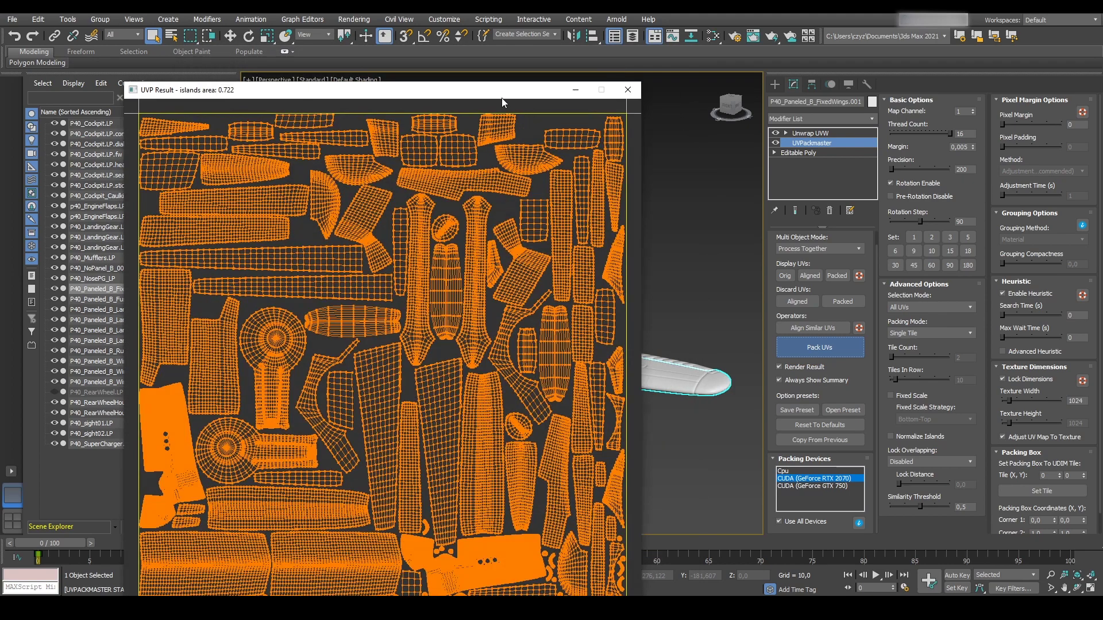
drag(502, 99, 549, 46)
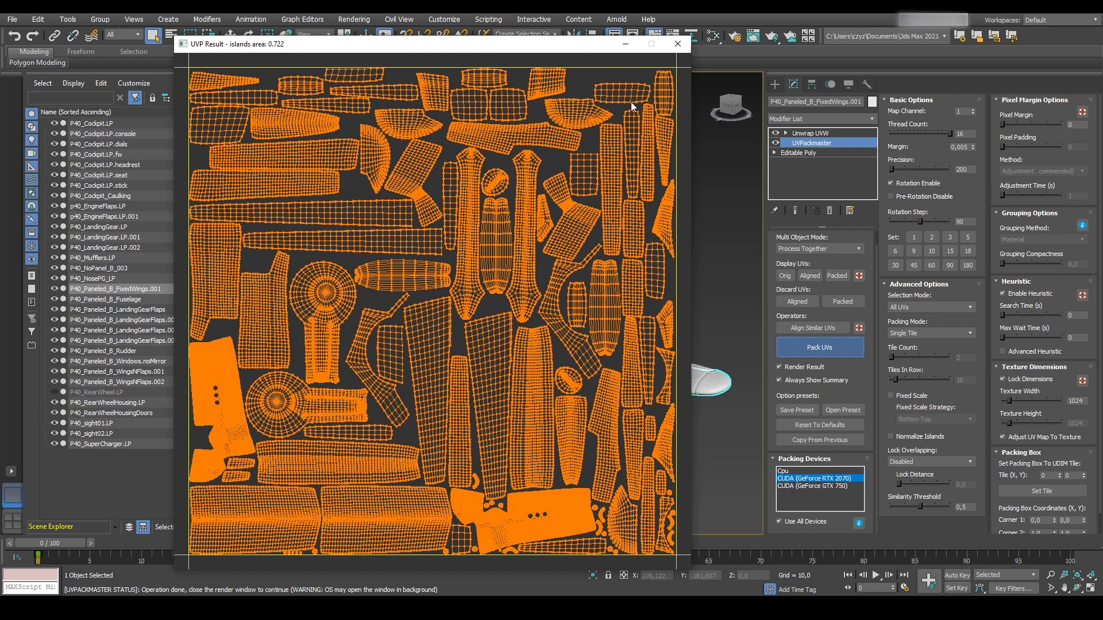
- Close the packing result window and dismiss the operation summary
click(678, 44)
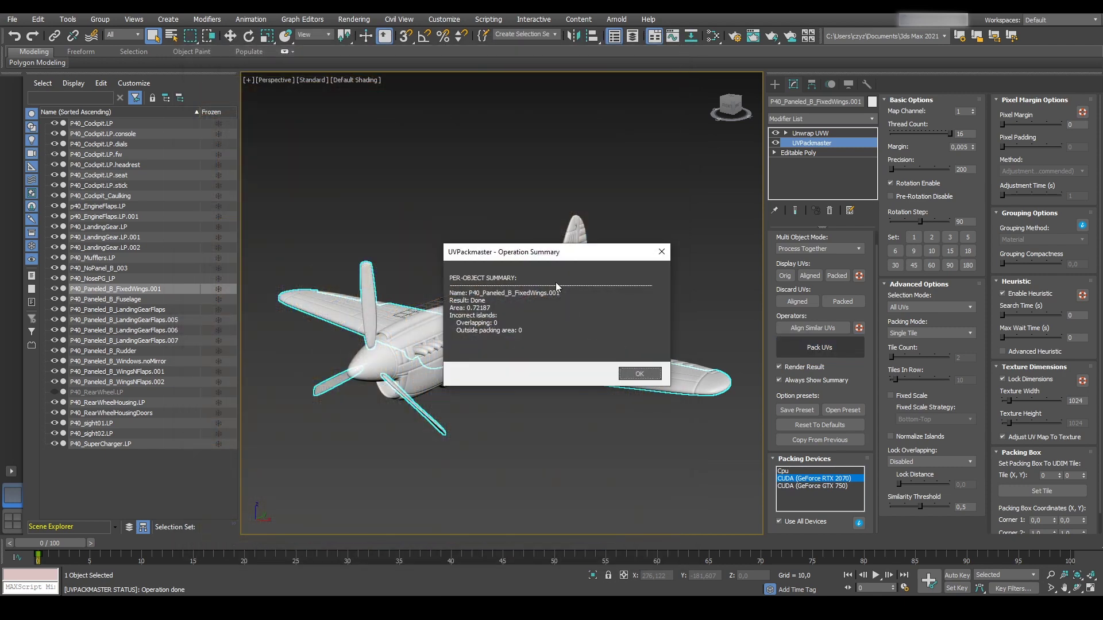
drag(569, 249, 526, 238)
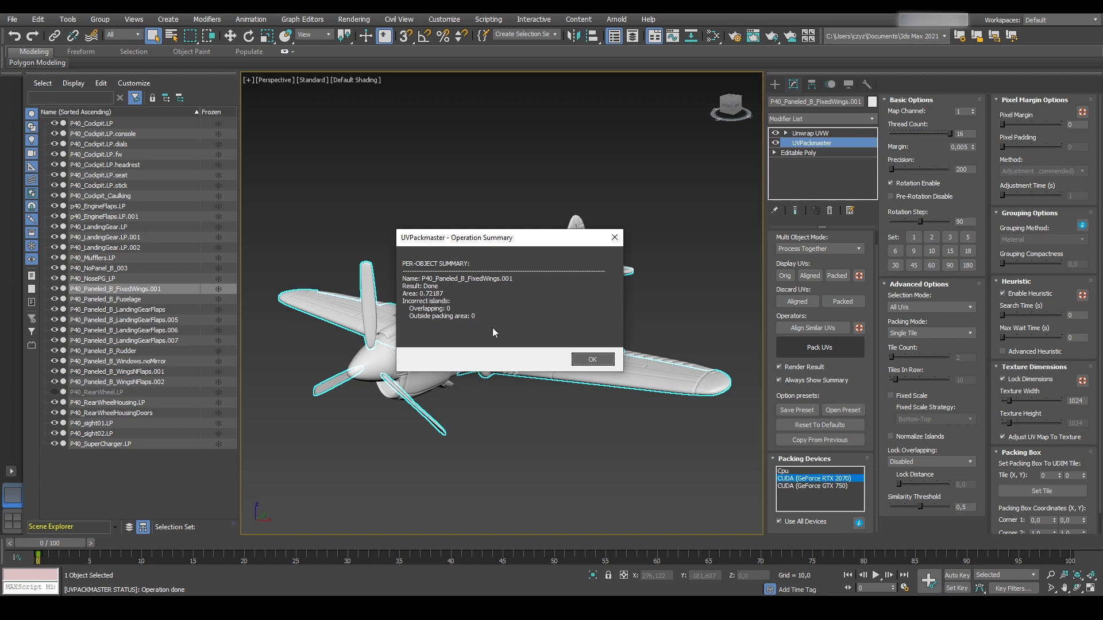
click(593, 359)
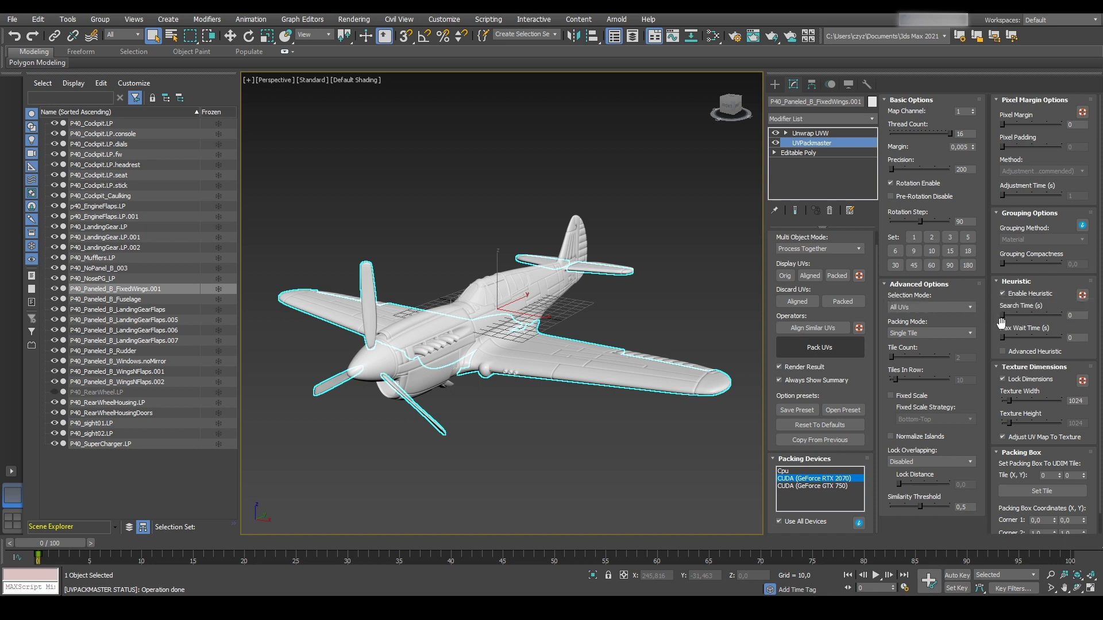
- Run Align Similar UVs on the wing islands and close the preview and summary
click(790, 329)
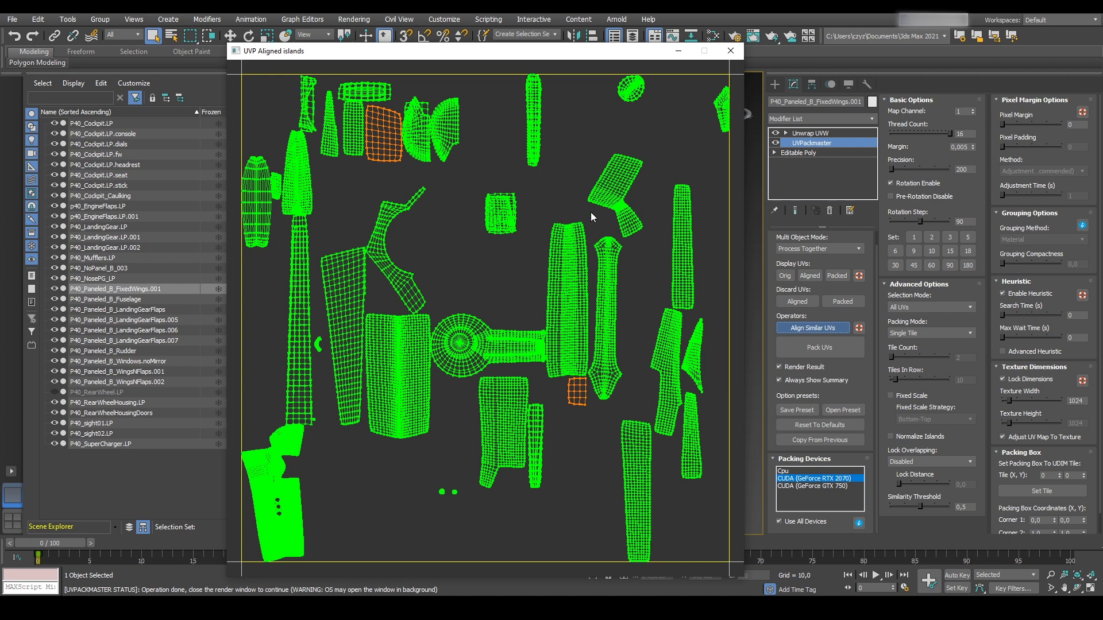
click(730, 52)
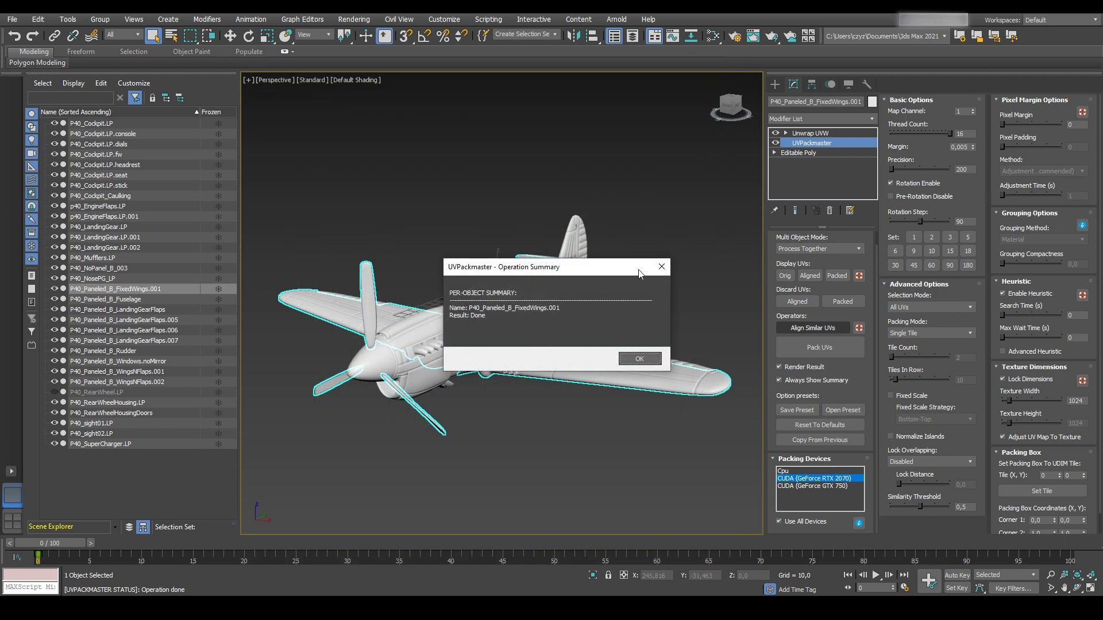
click(648, 360)
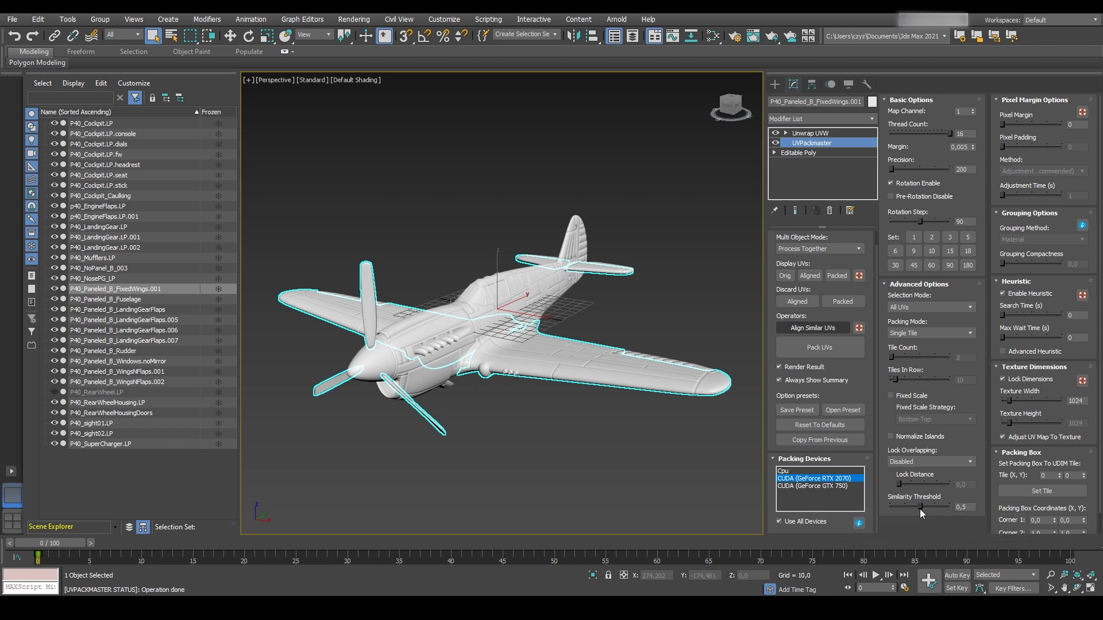
- Lower the similarity threshold to 0.165 and realign the similar wing UV islands
drag(920, 507, 900, 509)
click(842, 328)
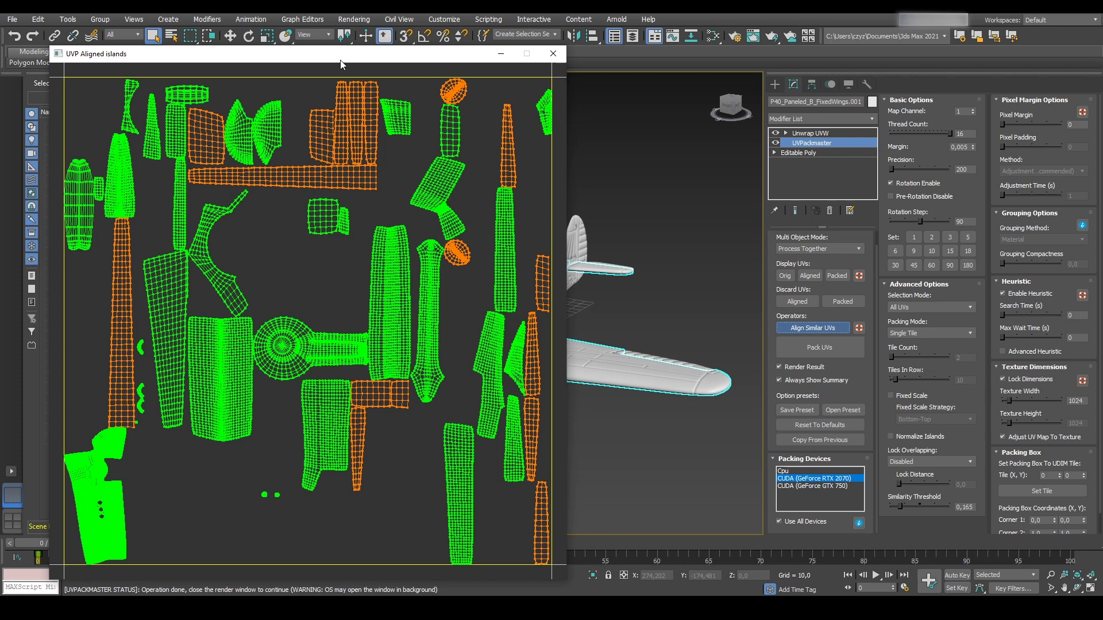
drag(319, 57, 431, 33)
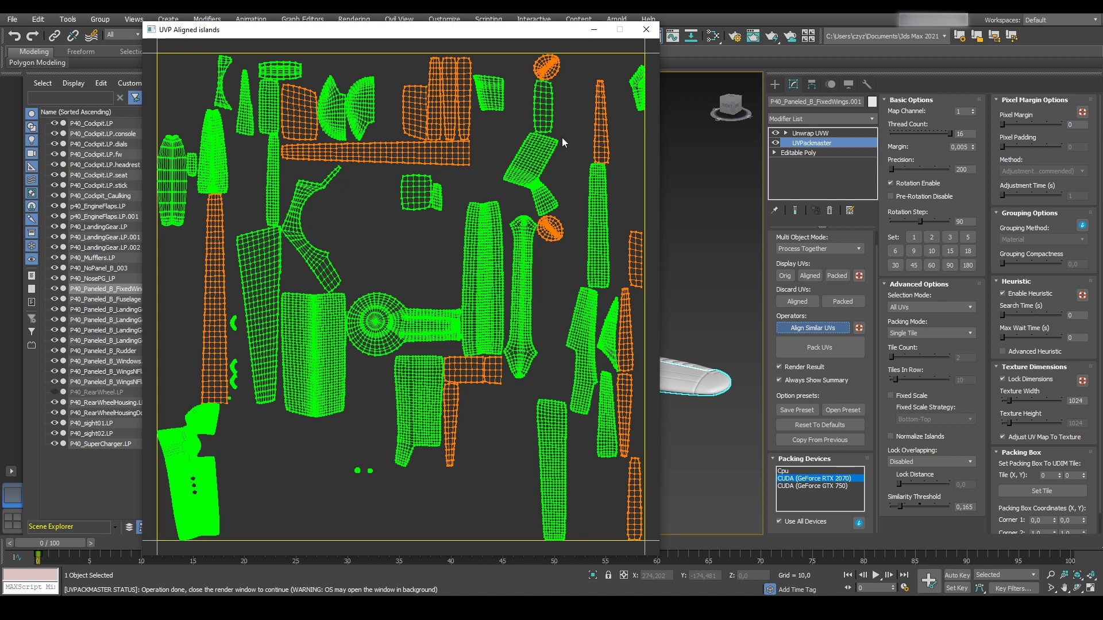
click(650, 37)
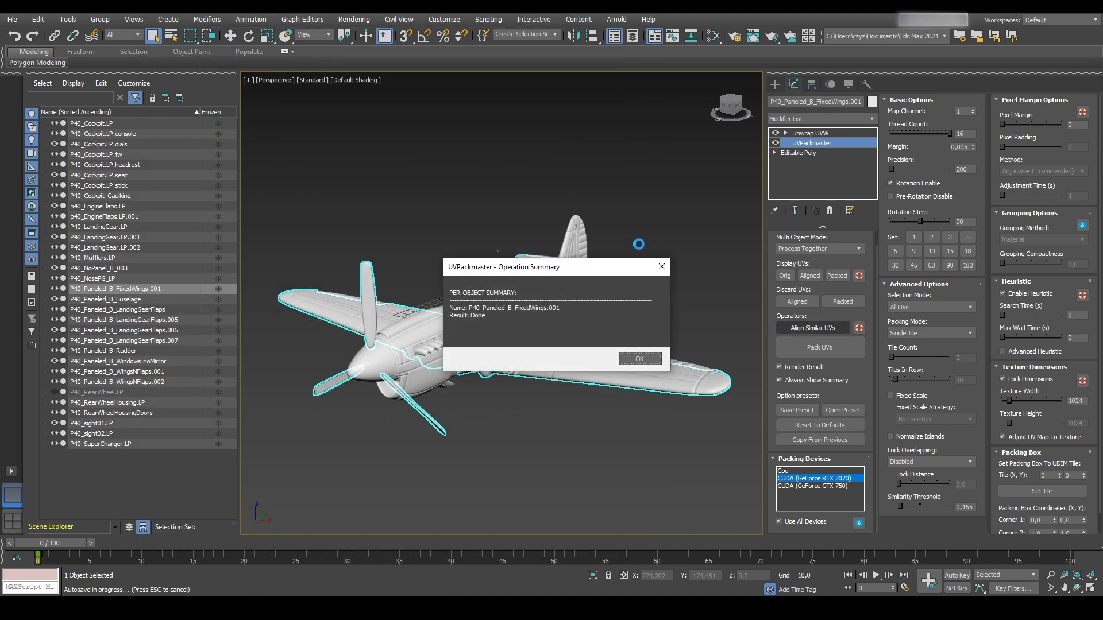
click(635, 359)
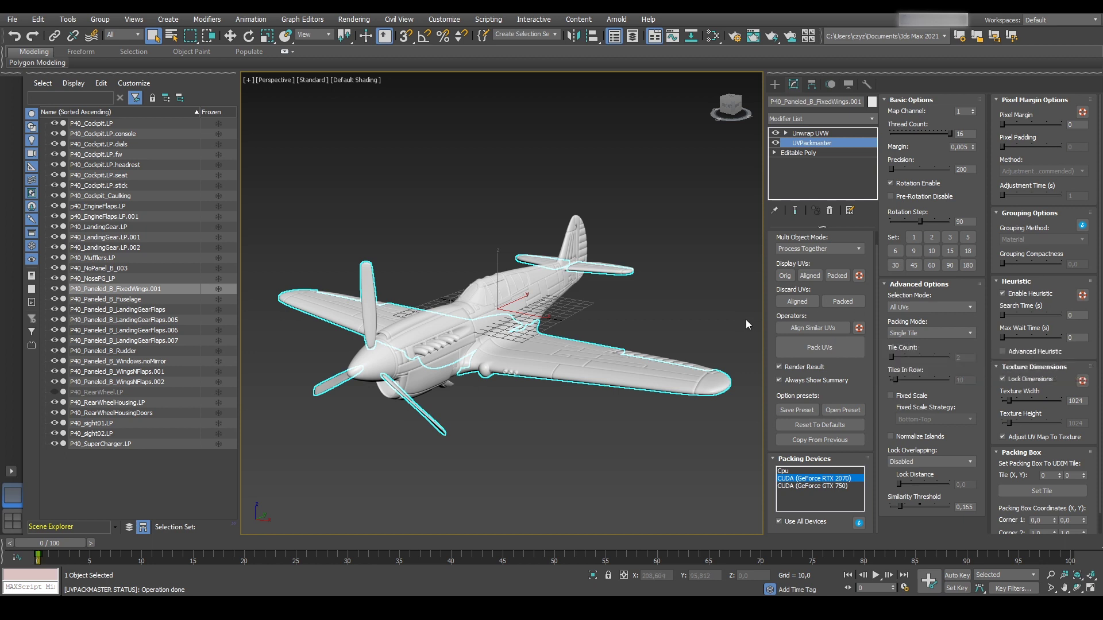
- Set Lock Overlapping to Exact and repack the wing UVs into one tile at 0.719 area
click(971, 462)
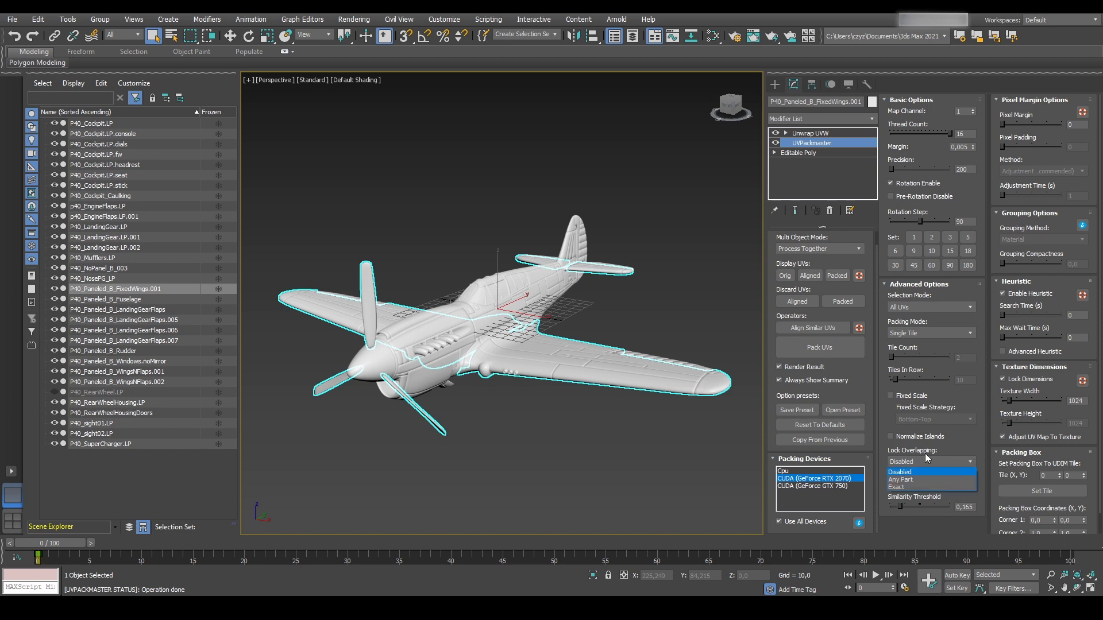
click(942, 486)
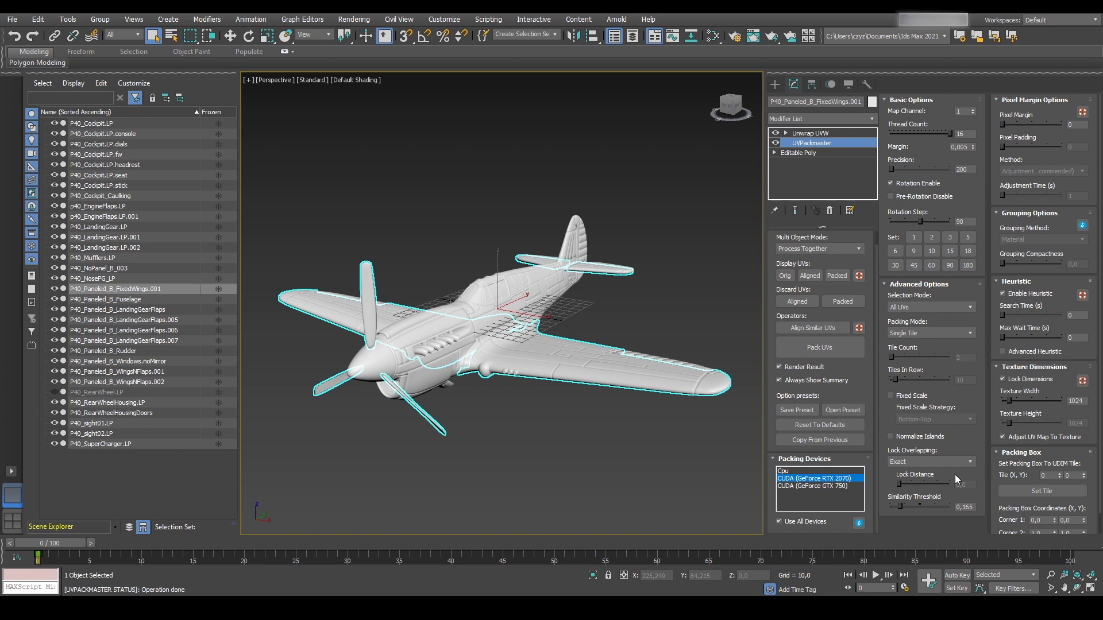
click(846, 349)
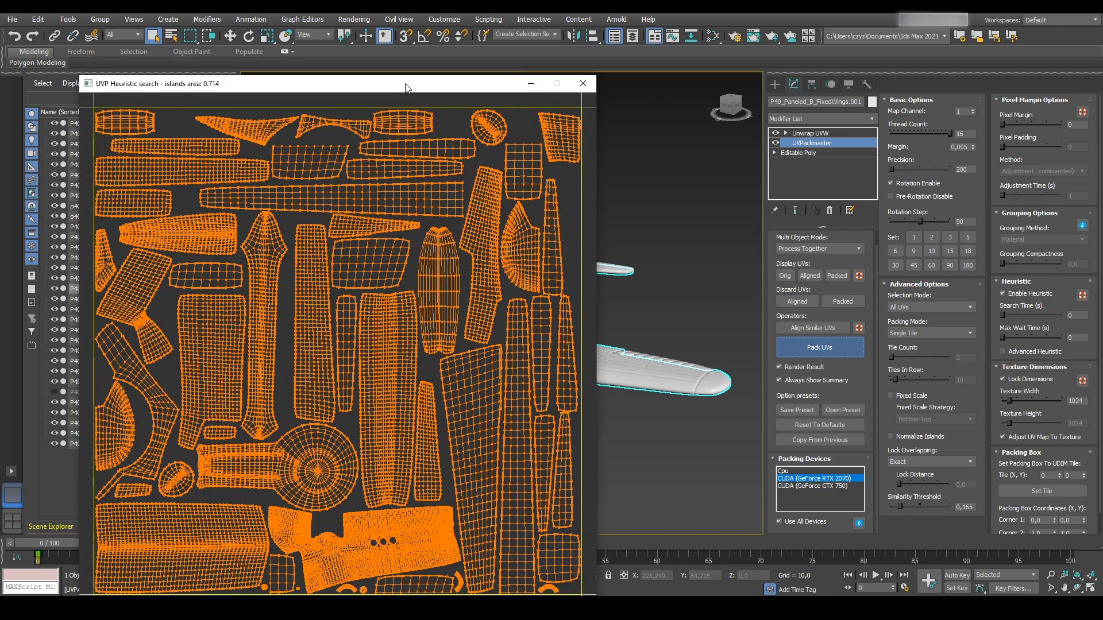
drag(402, 84, 526, 33)
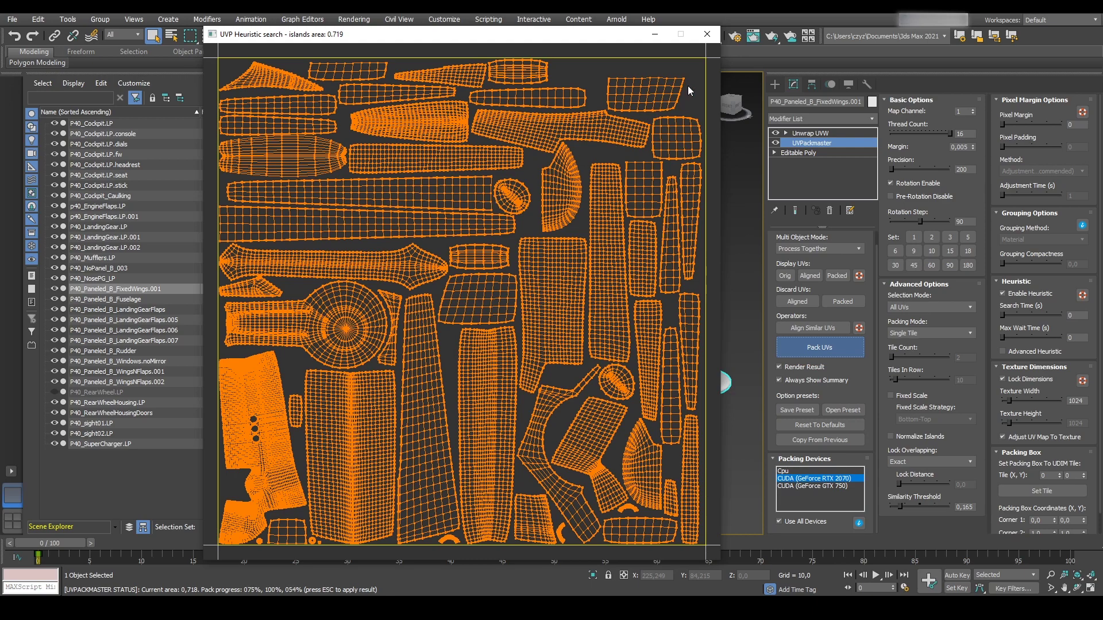
click(707, 36)
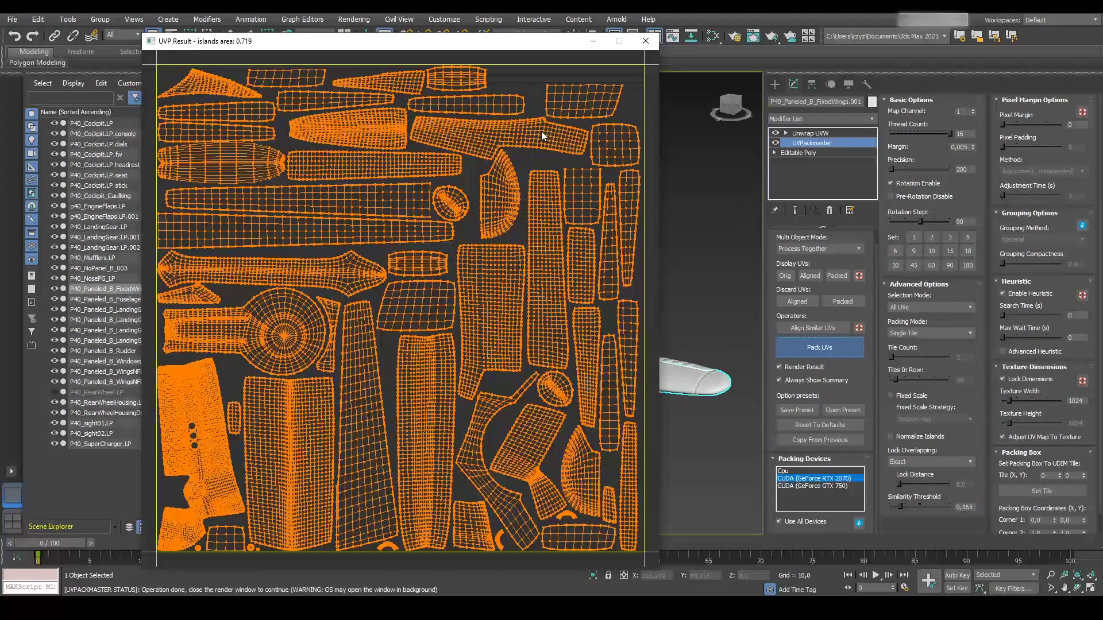
click(646, 40)
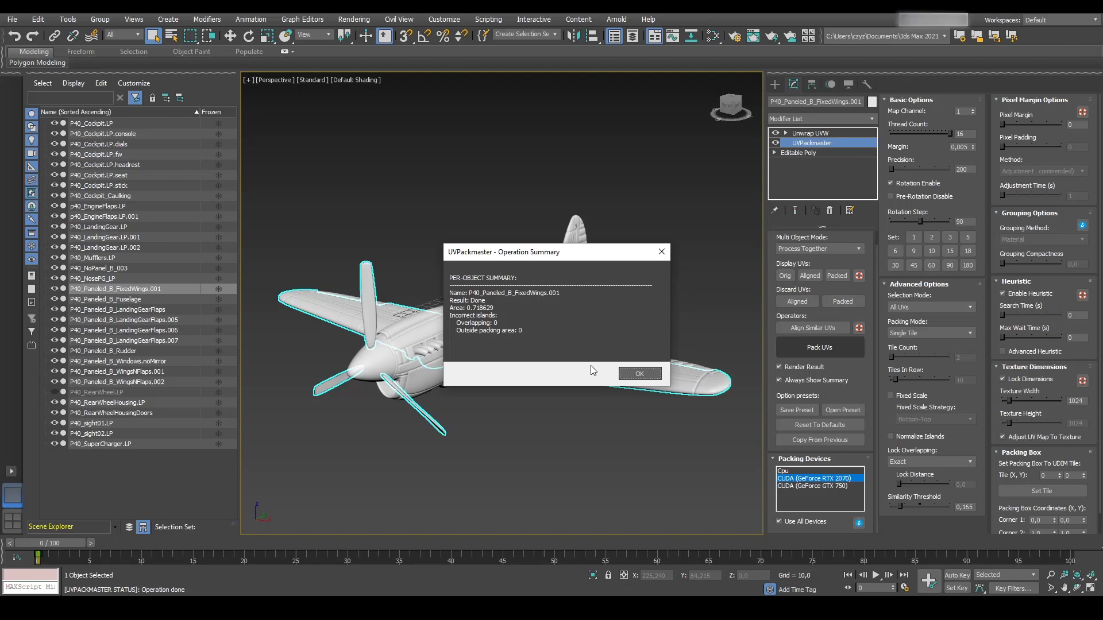
click(636, 372)
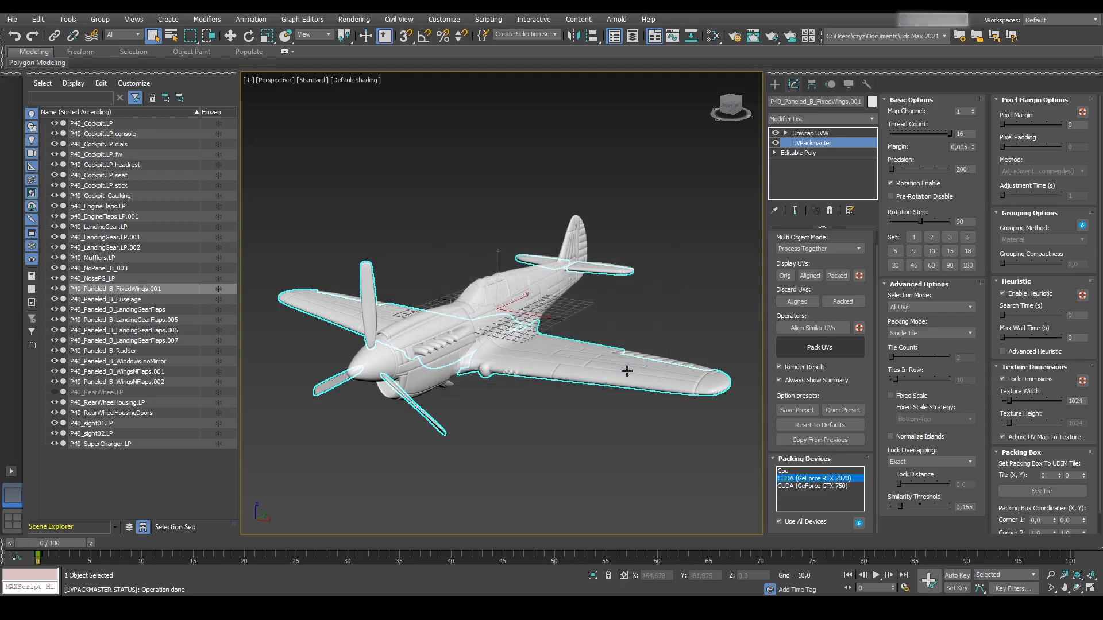
click(837, 276)
drag(515, 93, 549, 28)
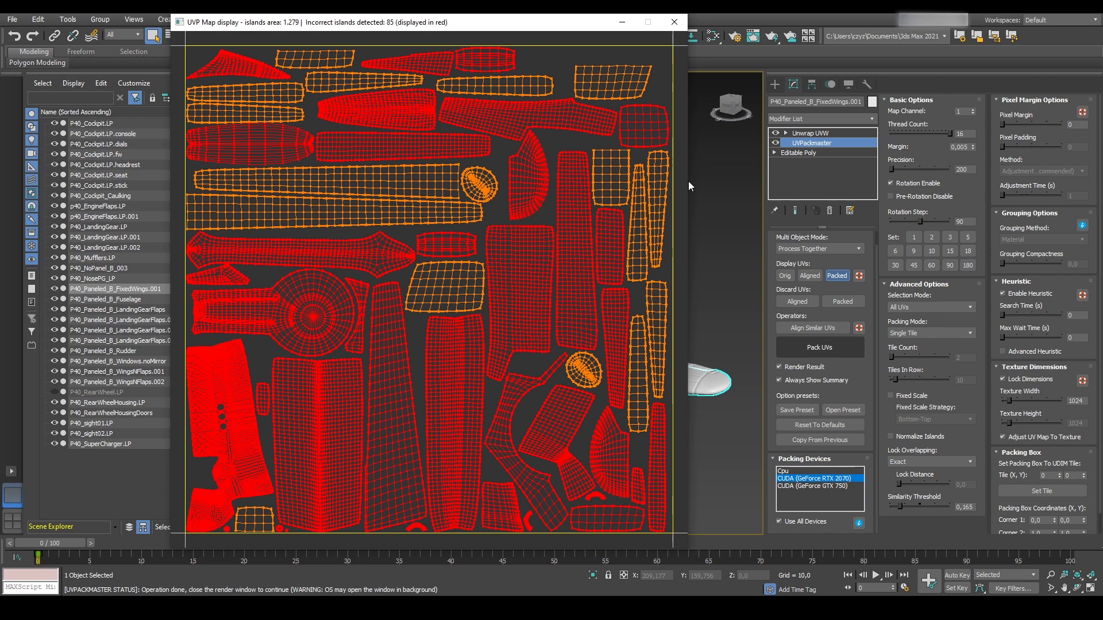
click(675, 22)
key(Return)
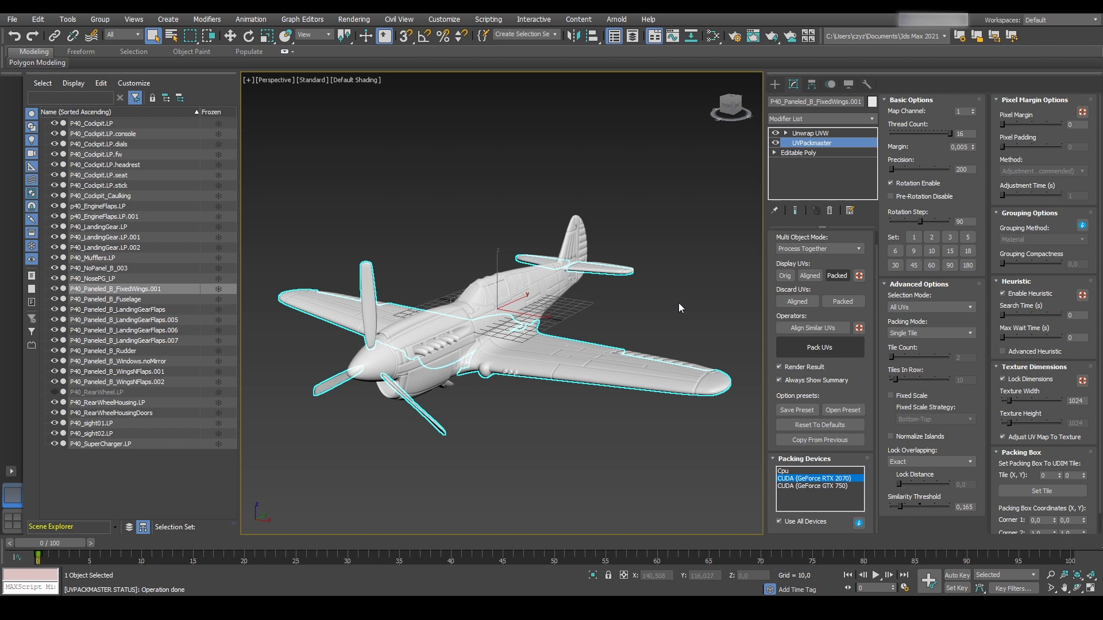
- Give all 31 selected airplane parts one UVPackmaster modifier set to Process Together
drag(250, 167, 746, 469)
click(798, 117)
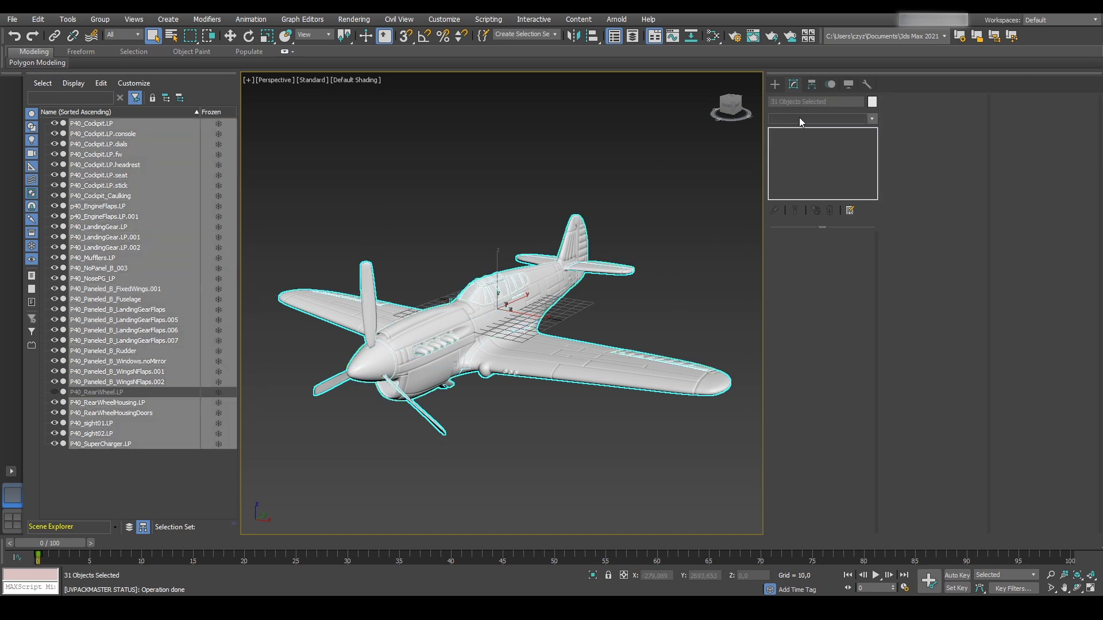
scroll(827, 230, down, 20)
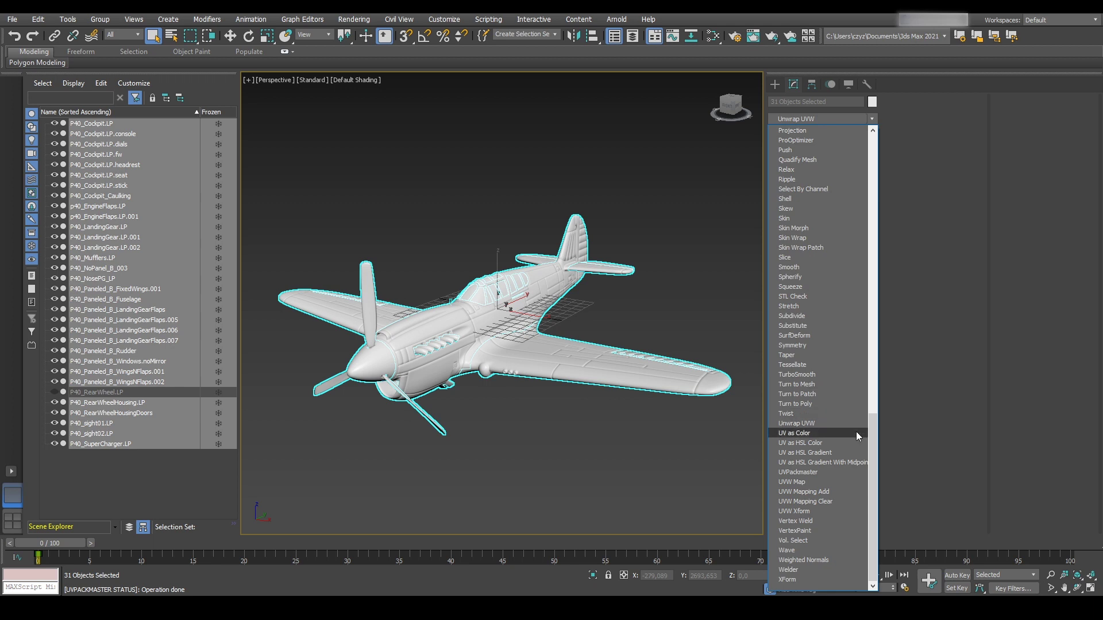
click(832, 474)
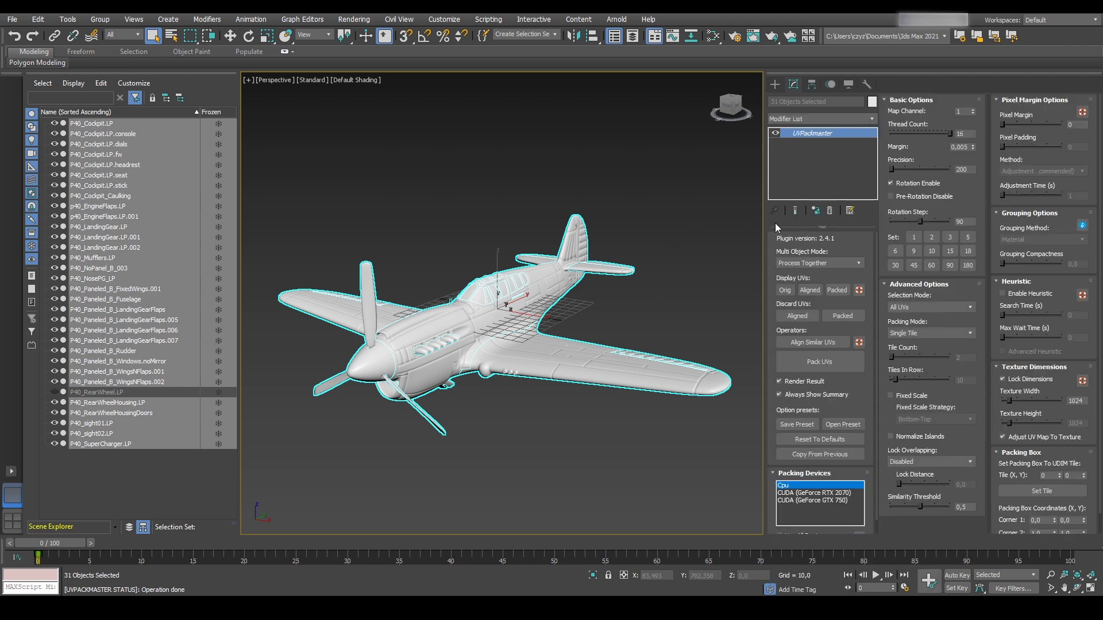
click(860, 263)
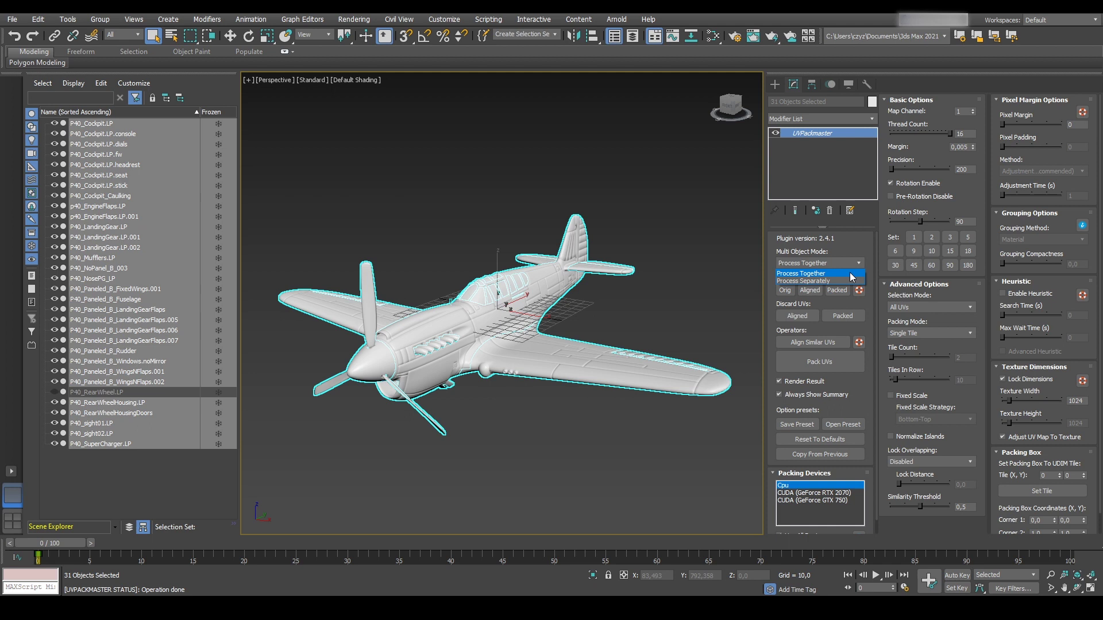
click(851, 274)
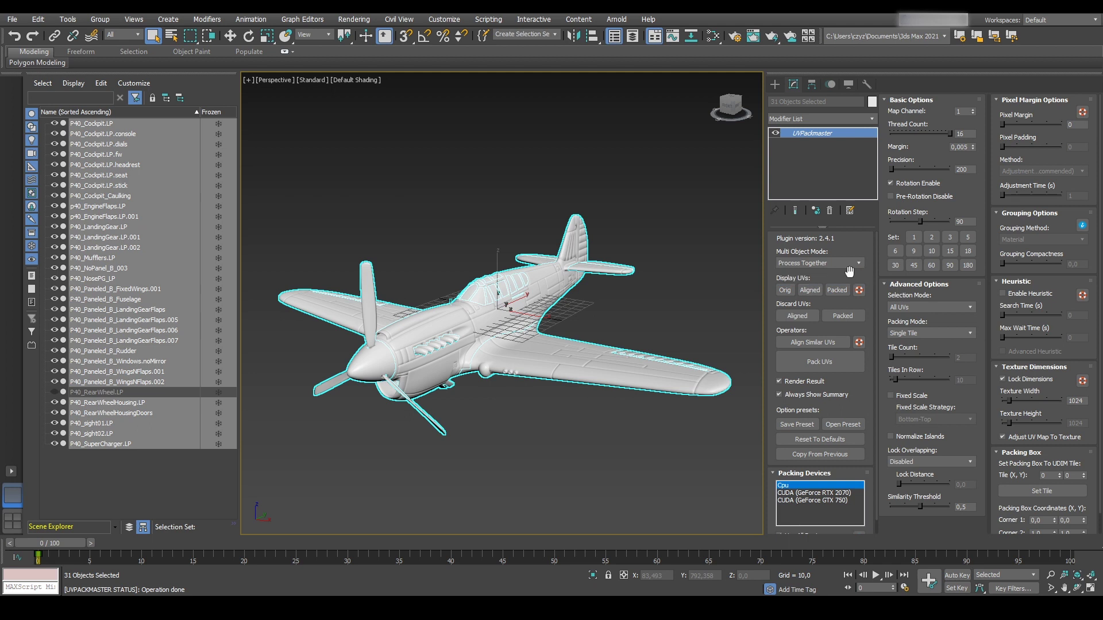
click(783, 291)
- Preview the original UVs of all parts, then close the display and statistics summary
click(787, 294)
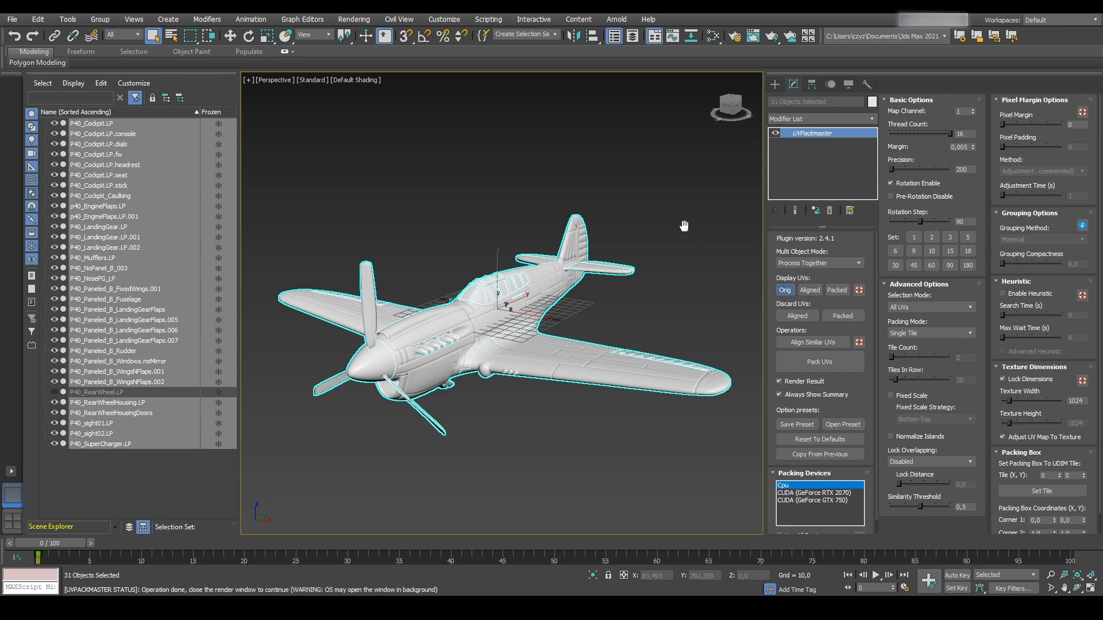
drag(397, 28, 605, 47)
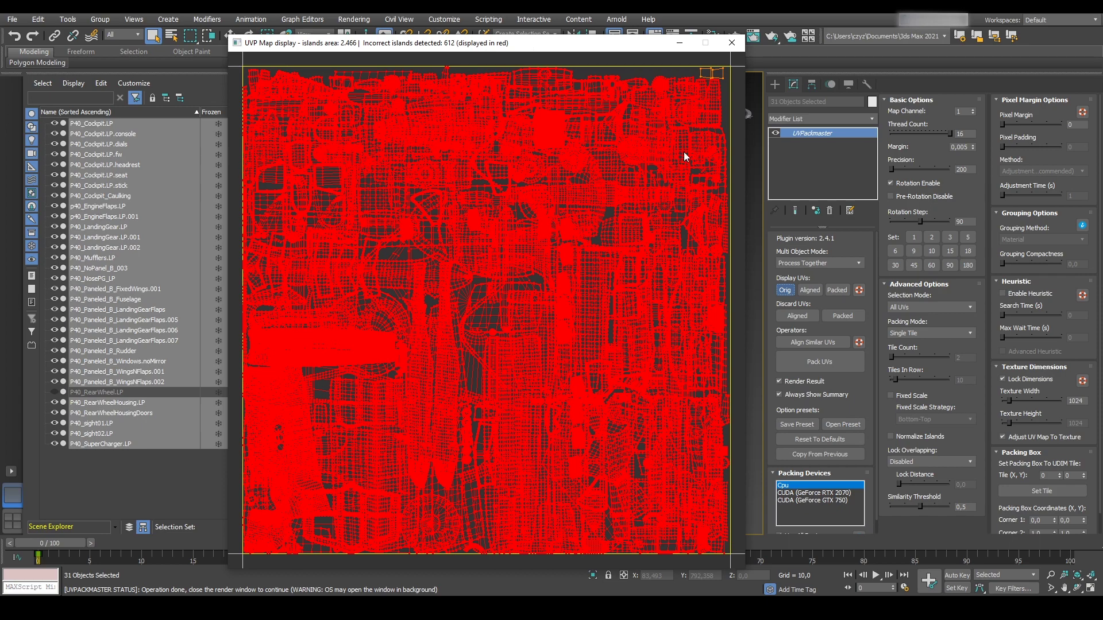
click(732, 43)
key(Return)
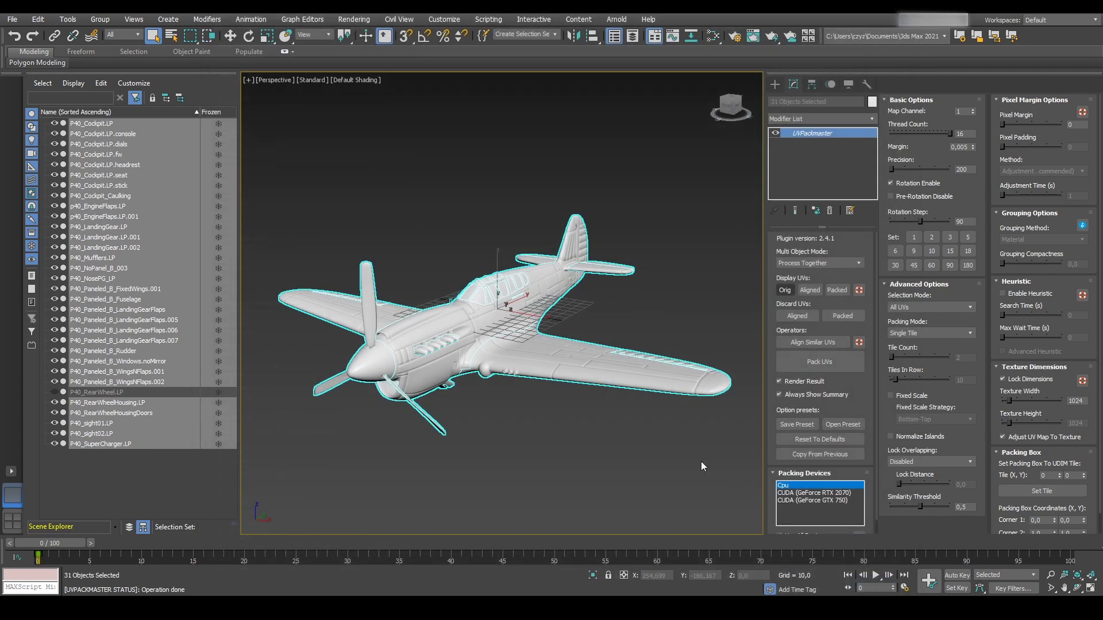
- Pack all 31 parts' UVs together into one tile at 0.726 islands area
click(812, 371)
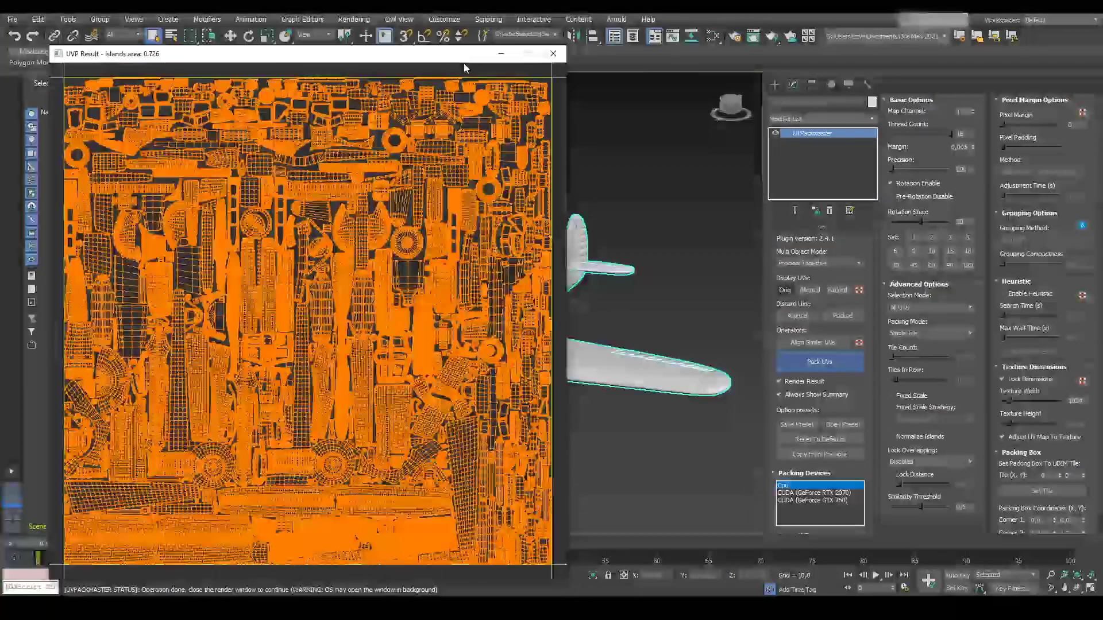
drag(454, 47, 645, 48)
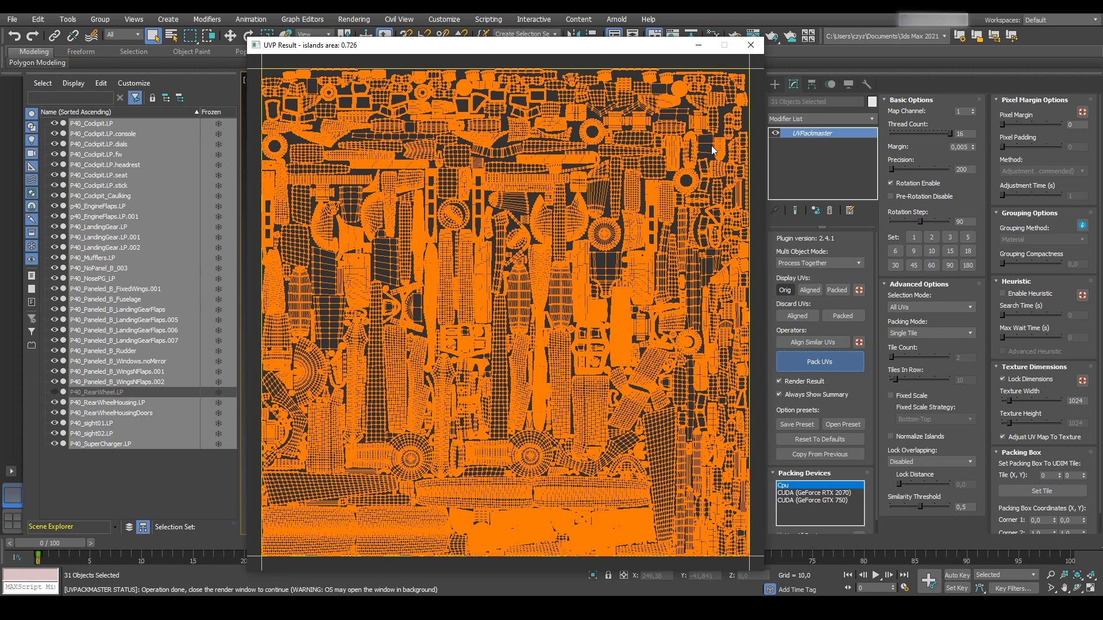
click(750, 46)
click(639, 586)
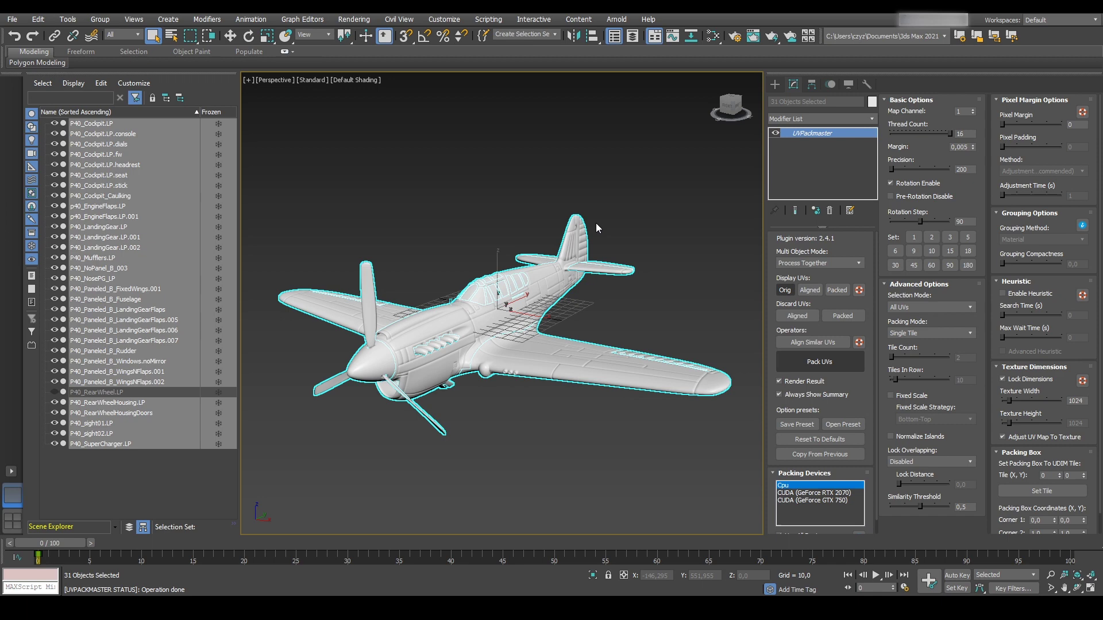
- Add a second UVPackmaster modifier to the selected airplane parts
click(830, 119)
scroll(812, 305, down, 10)
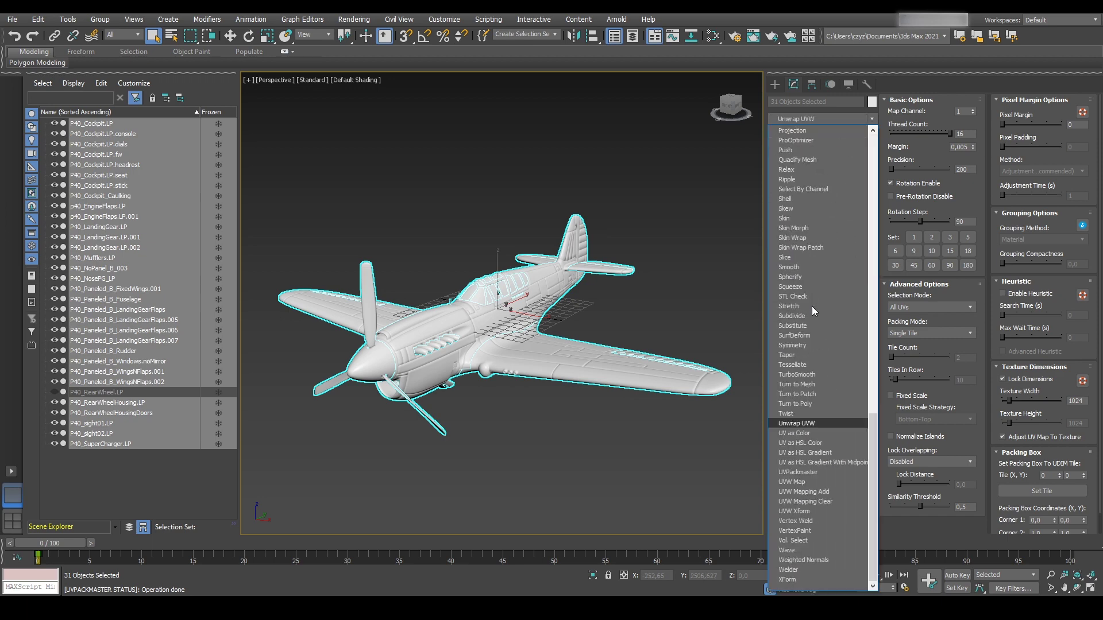
click(822, 471)
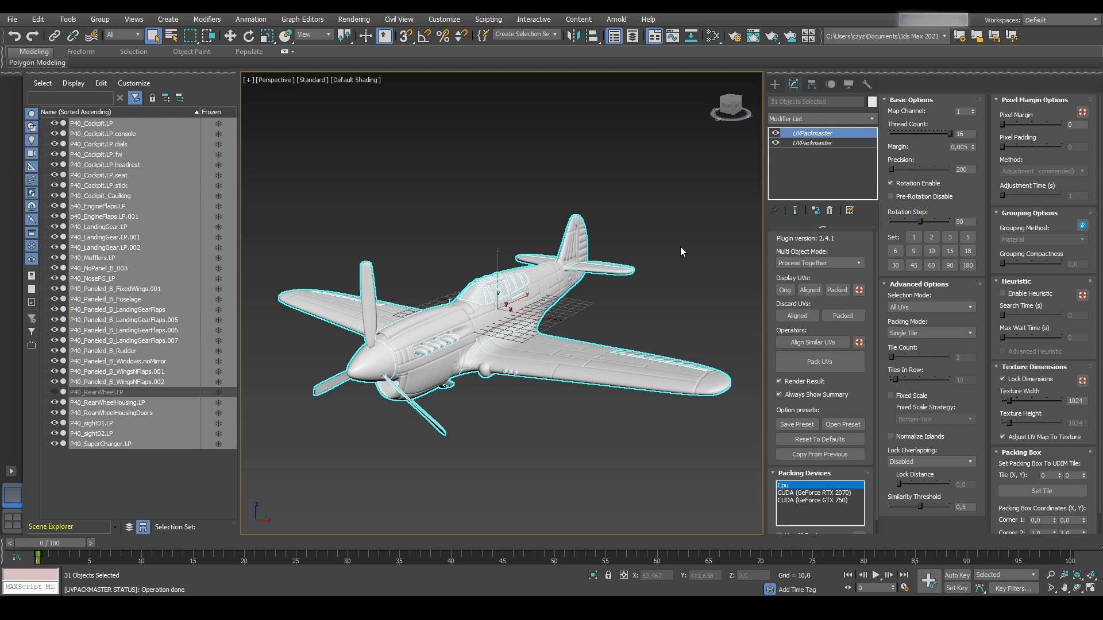
- Switch the packing mode to Tiles with a tile count of 3 and raise the pixel margin to 7
click(969, 333)
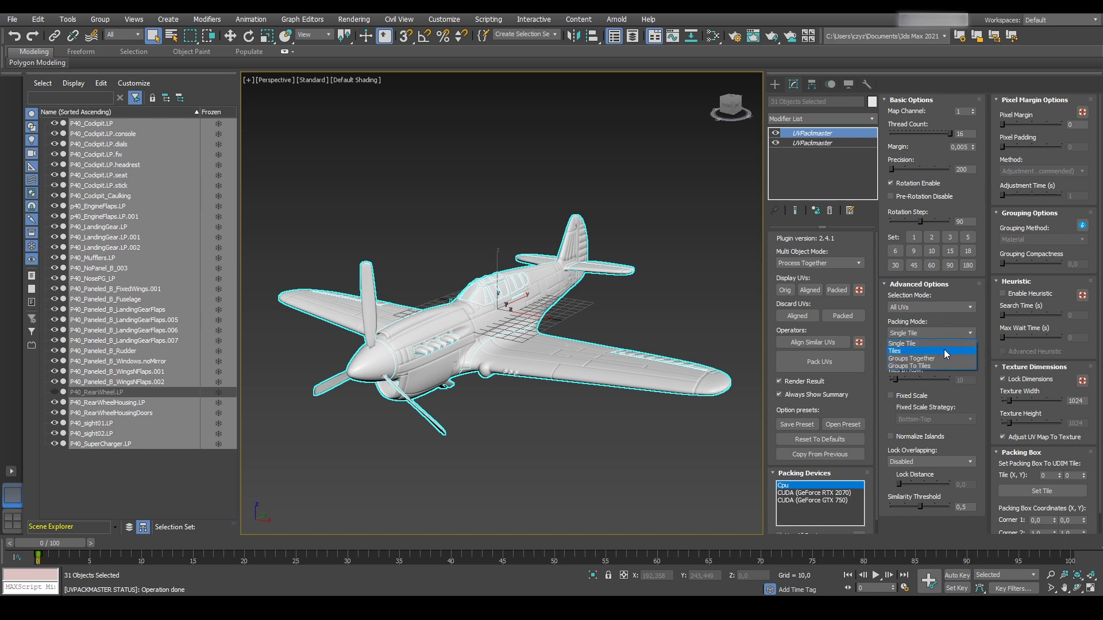
click(953, 350)
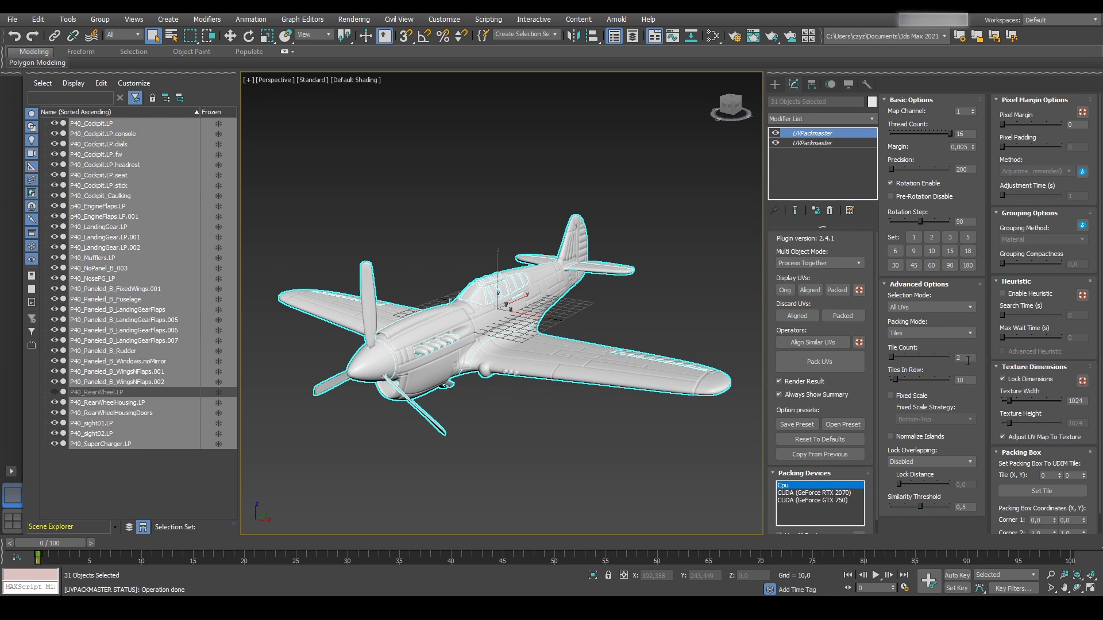
click(966, 357)
text(3)
key(Return)
drag(1002, 125, 1009, 124)
- Pack the P-40 UVs across three tiles, inspect the UVP Result preview, then close it and the summary
click(845, 363)
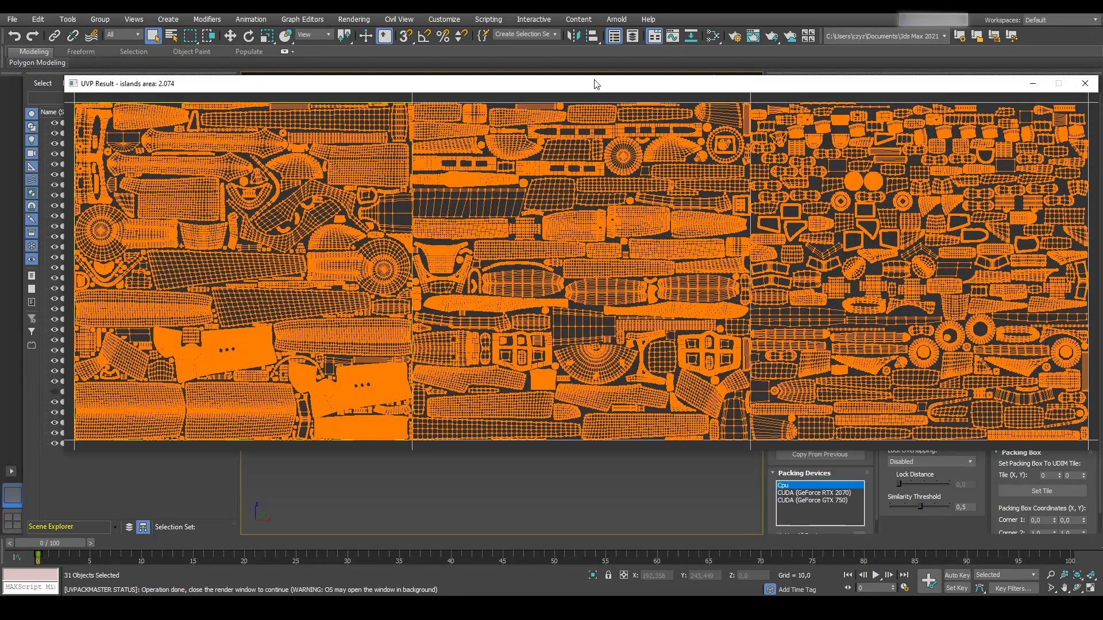
drag(596, 85, 562, 102)
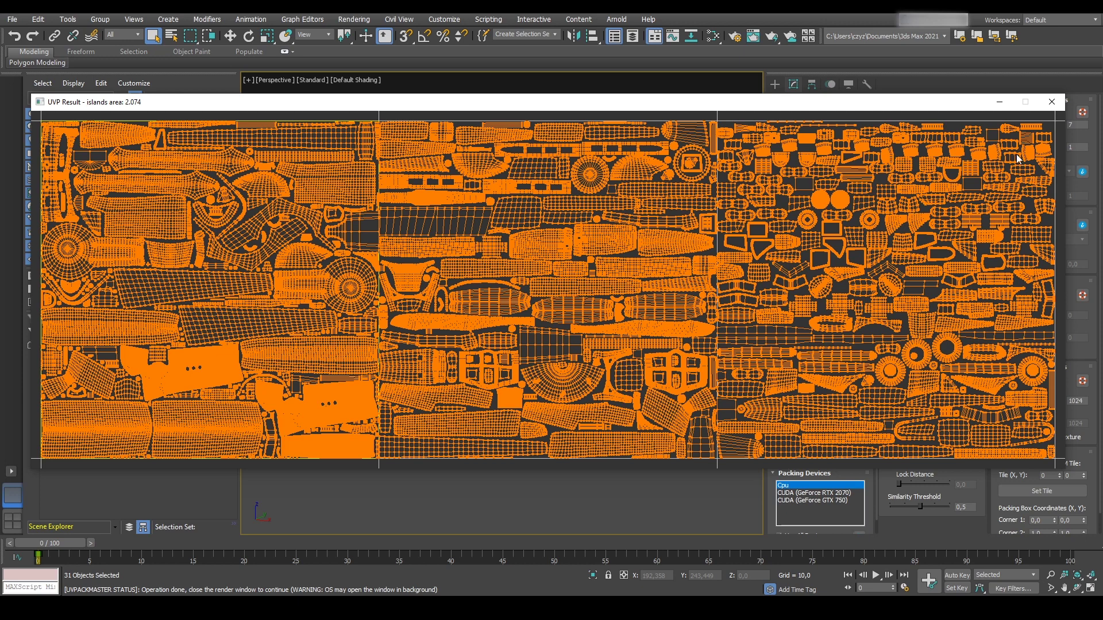
click(1052, 102)
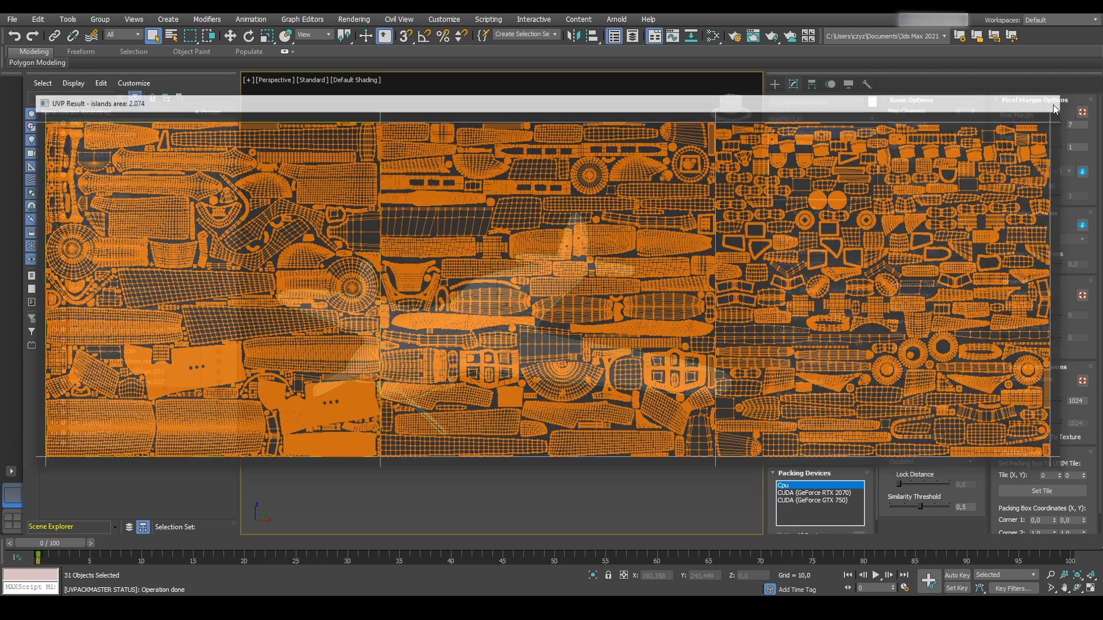
click(629, 586)
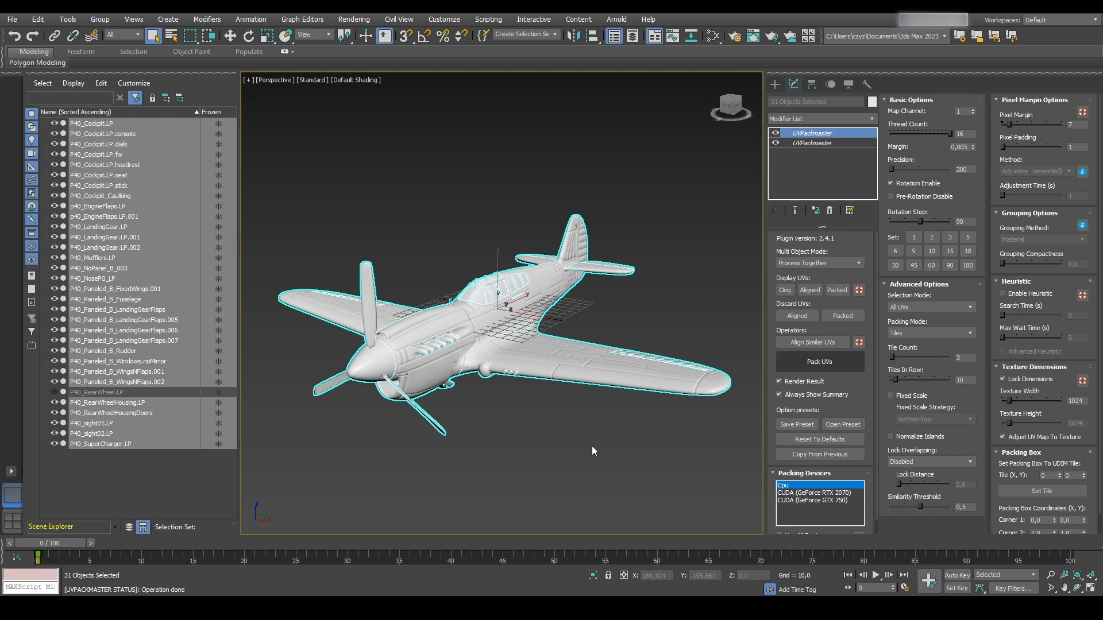
- Unhide P40_RearWheel.LP, select all 32 plane parts, and add one shared Unwrap UVW modifier
click(54, 391)
click(558, 306)
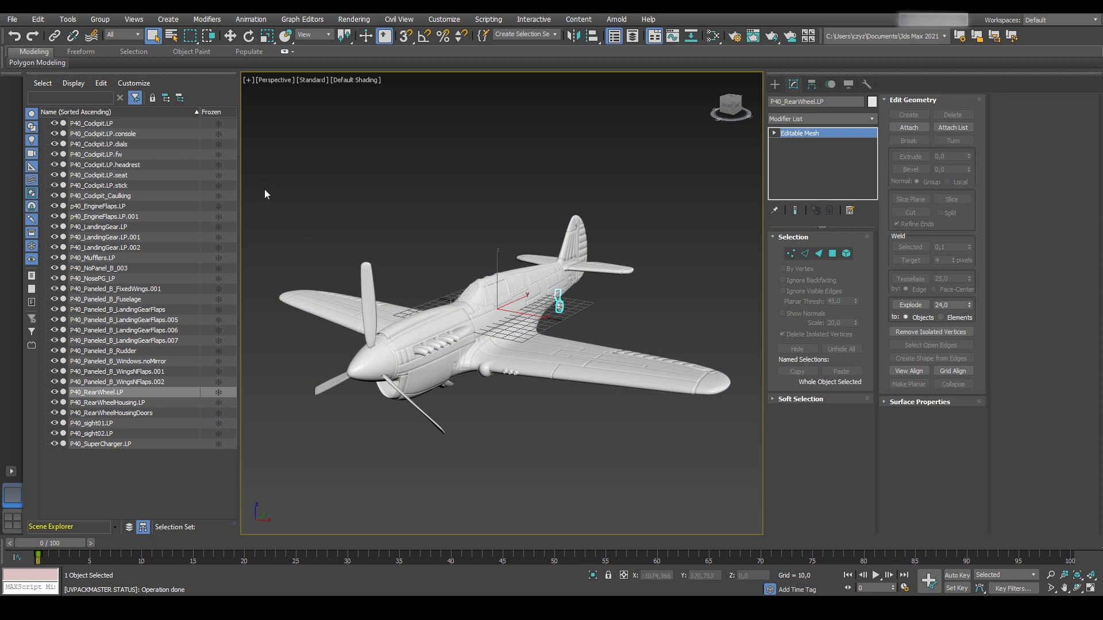
drag(252, 173, 752, 512)
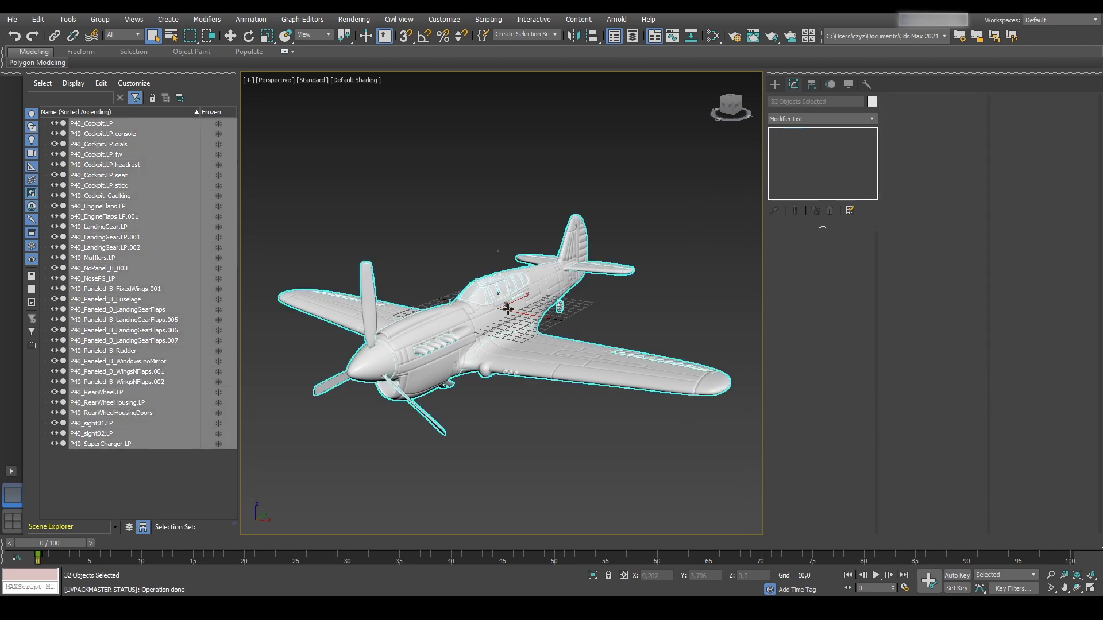
click(861, 121)
scroll(821, 259, down, 10)
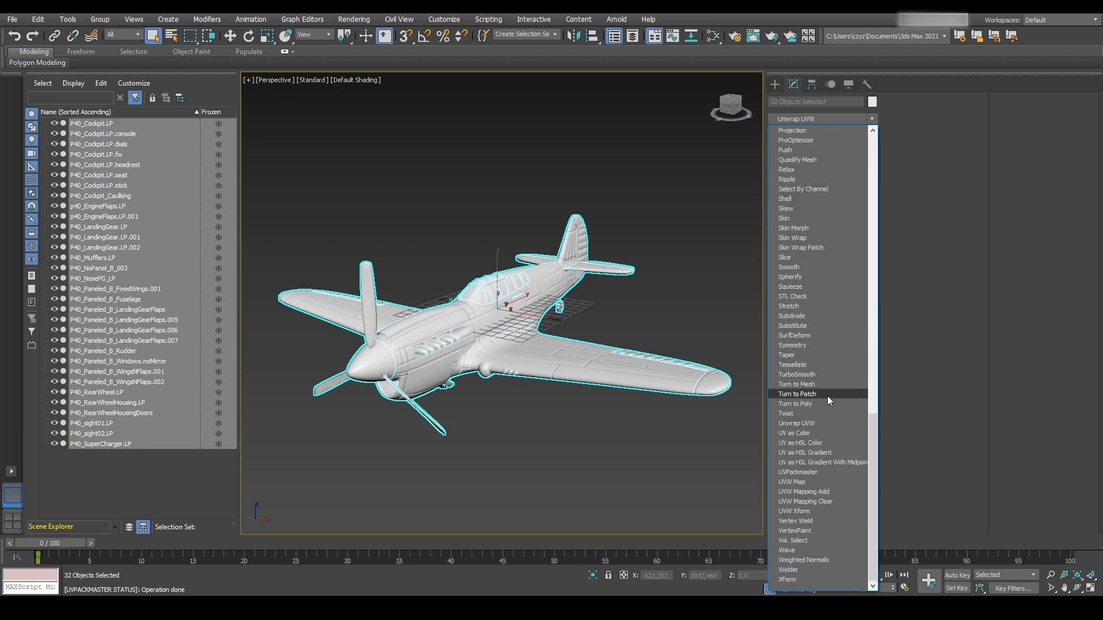
click(818, 423)
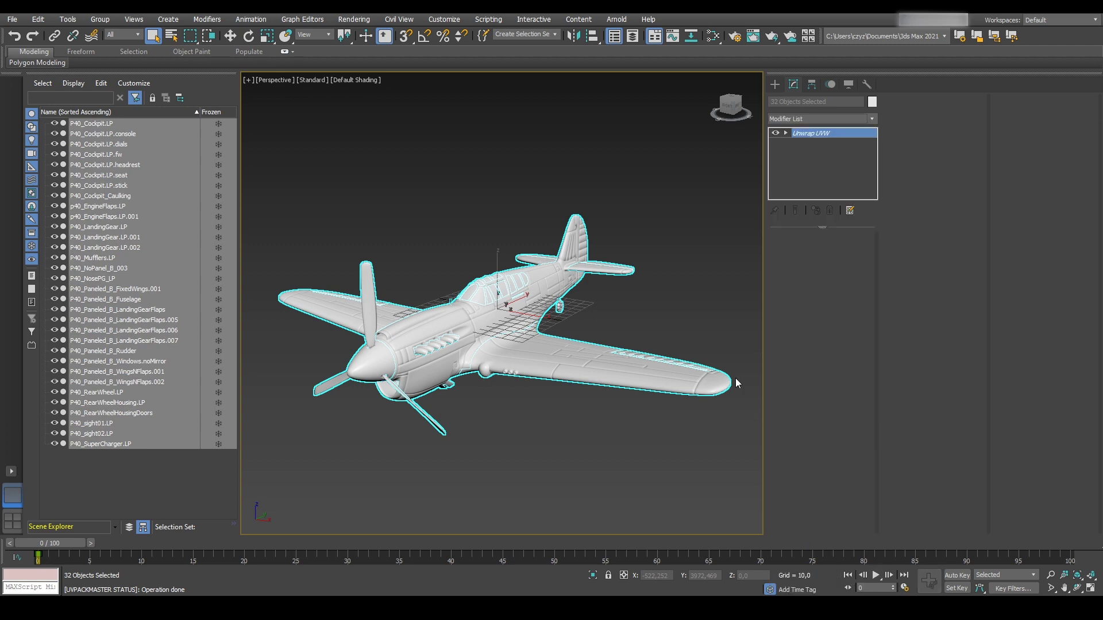
- Open the maximized UV editor and, in Polygon mode, select the small unpacked island cluster left of the tiles
click(820, 478)
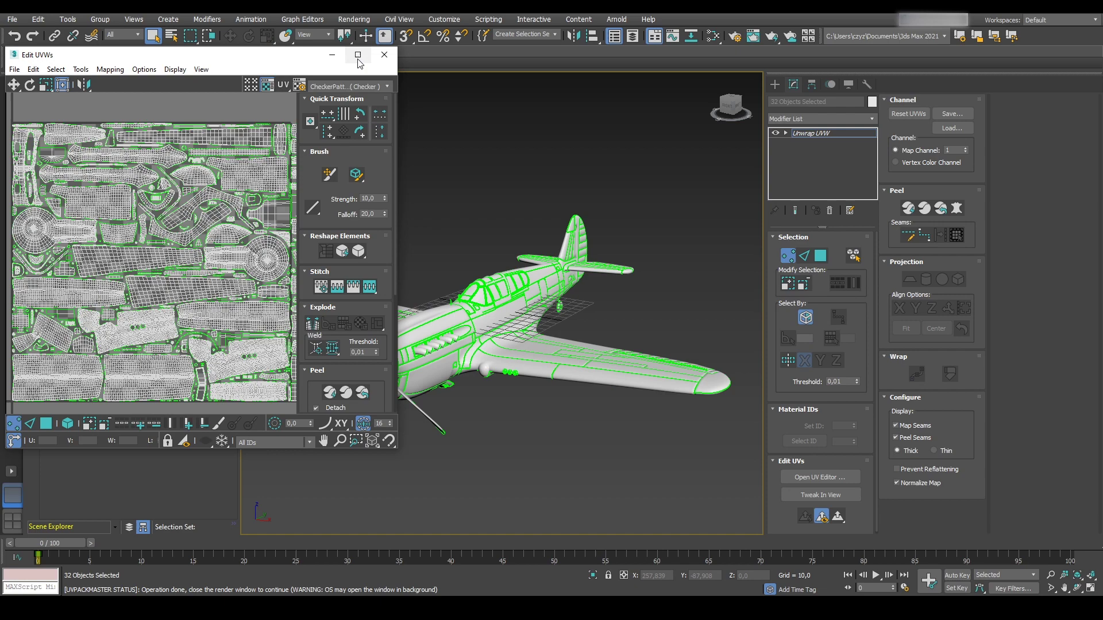
click(359, 63)
scroll(483, 281, down, 3)
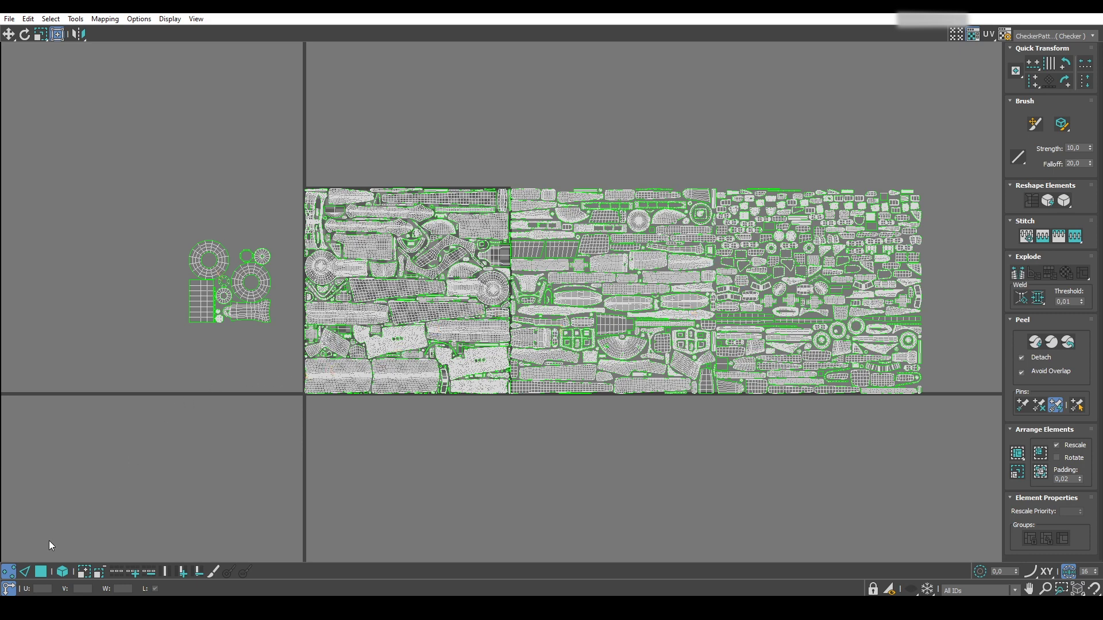
click(42, 572)
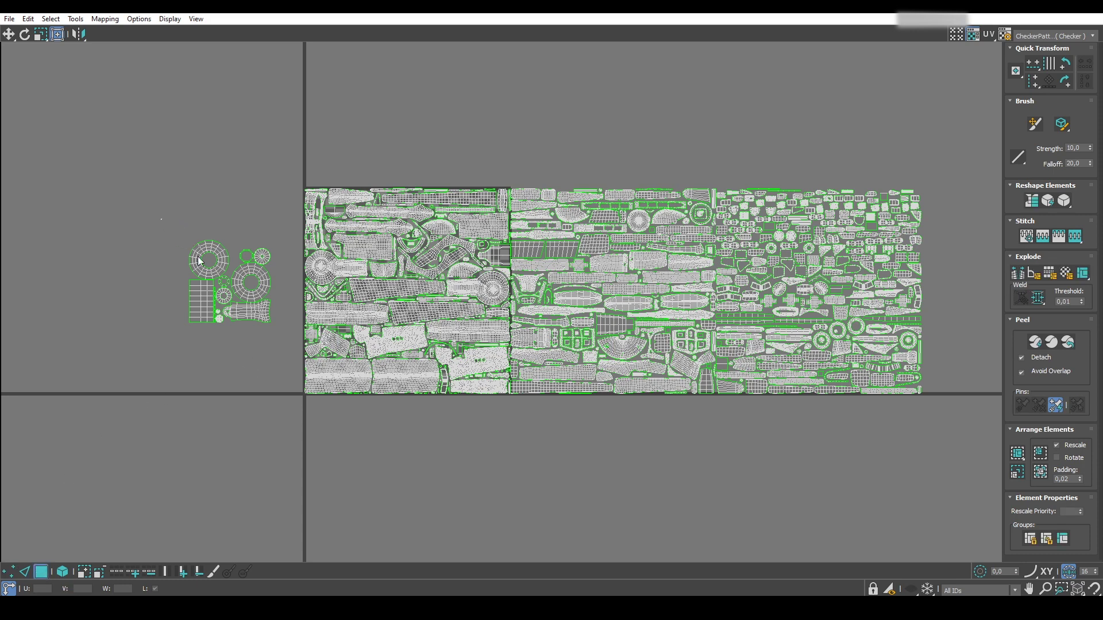
drag(161, 218, 287, 373)
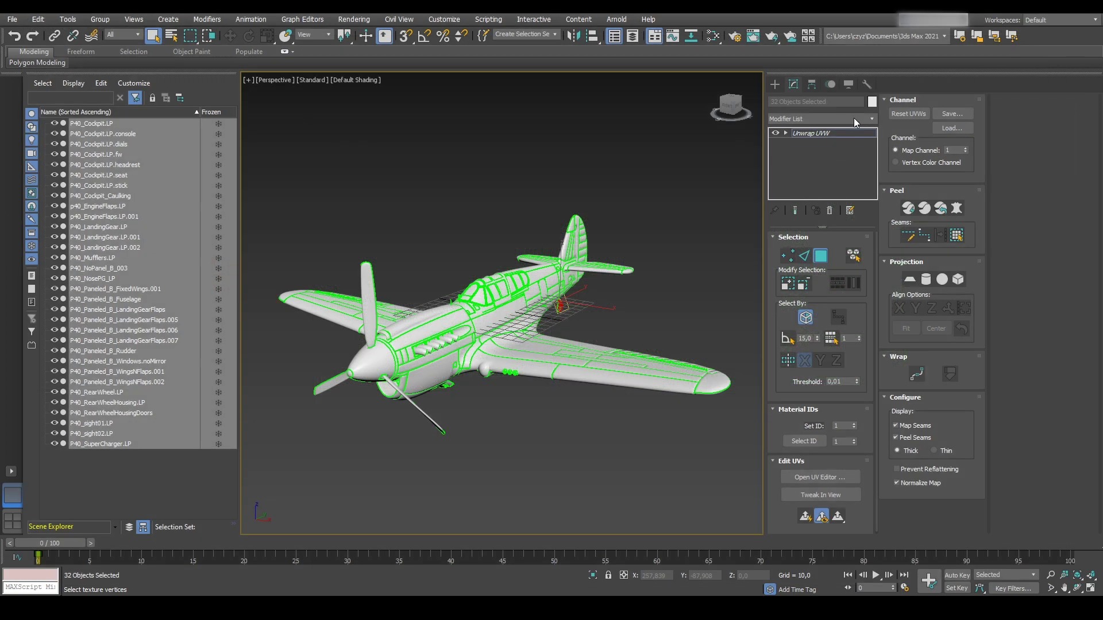
- Add a UVPackmaster modifier that copies the previous 3-tile settings, and open its Selection Mode list
click(854, 118)
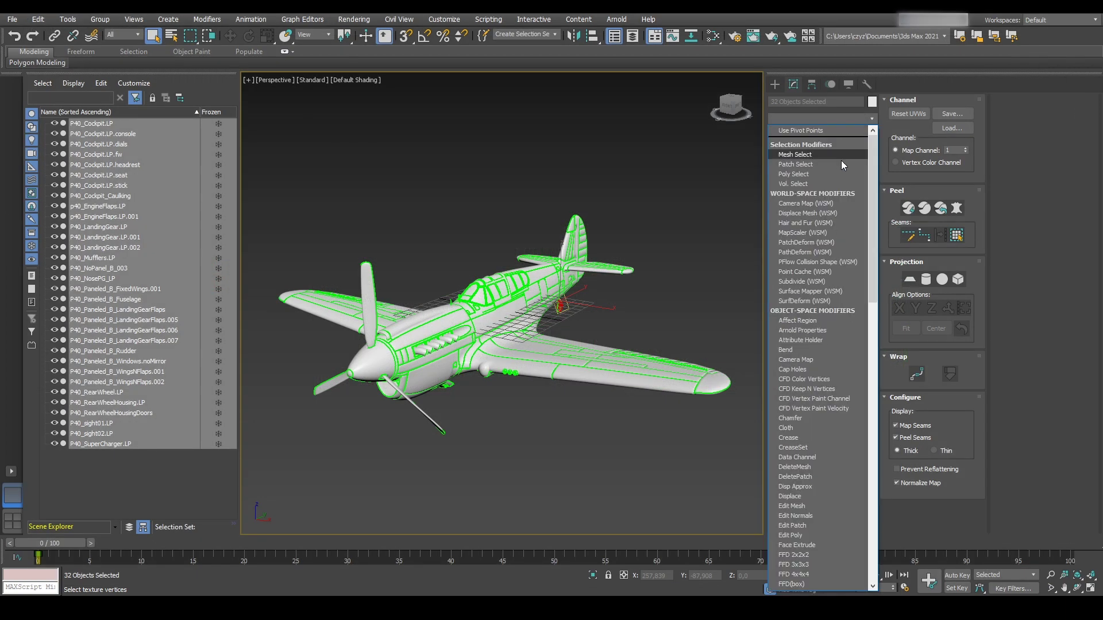
scroll(837, 264, down, 5)
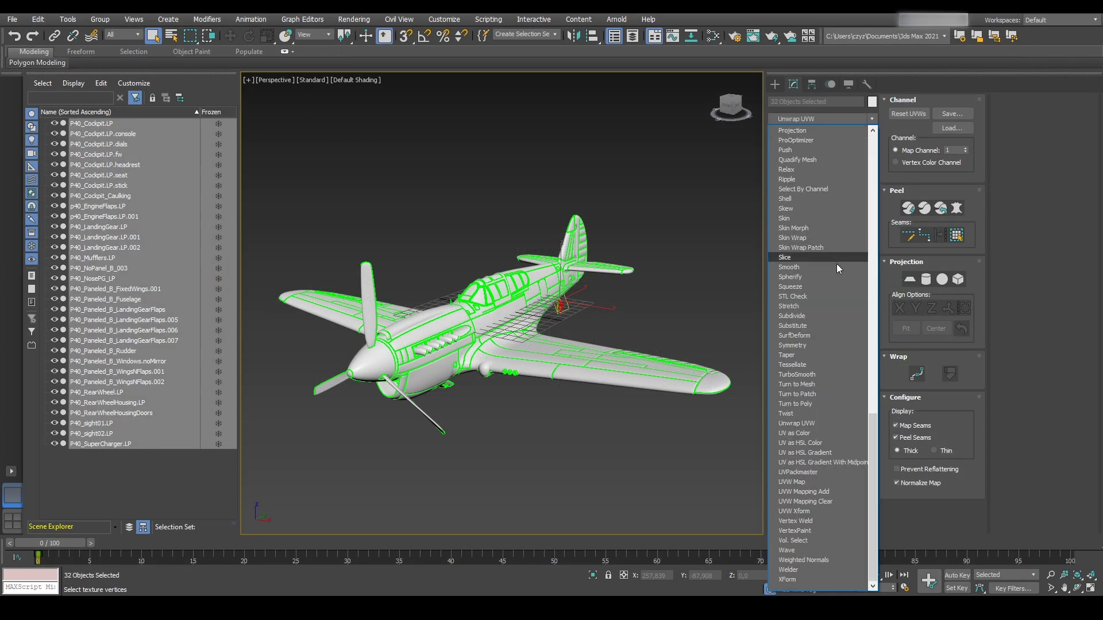
click(815, 473)
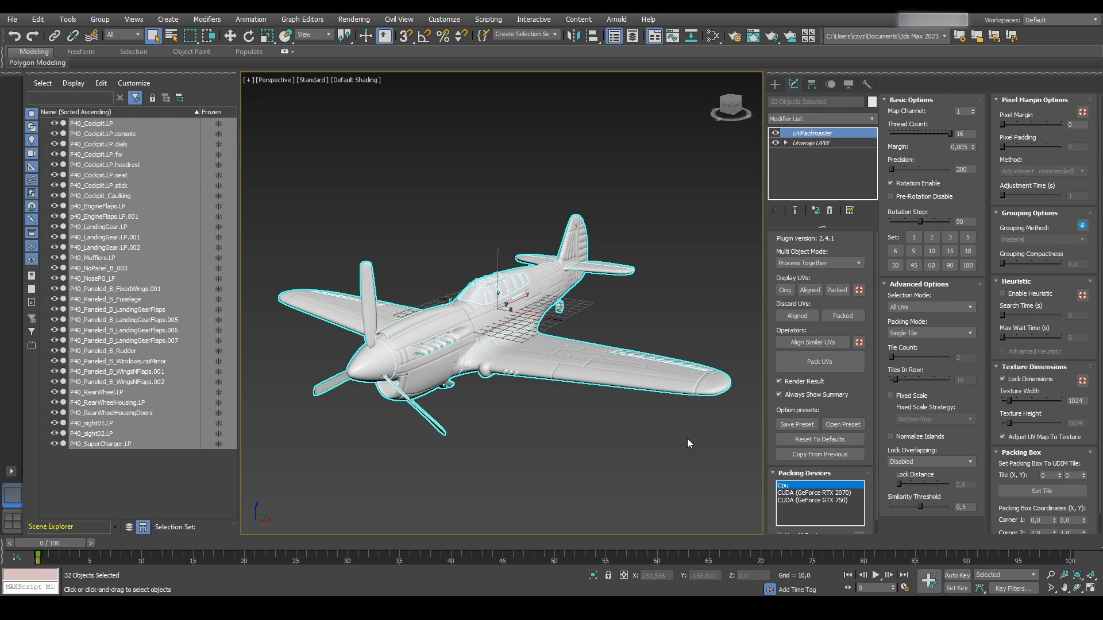
click(836, 456)
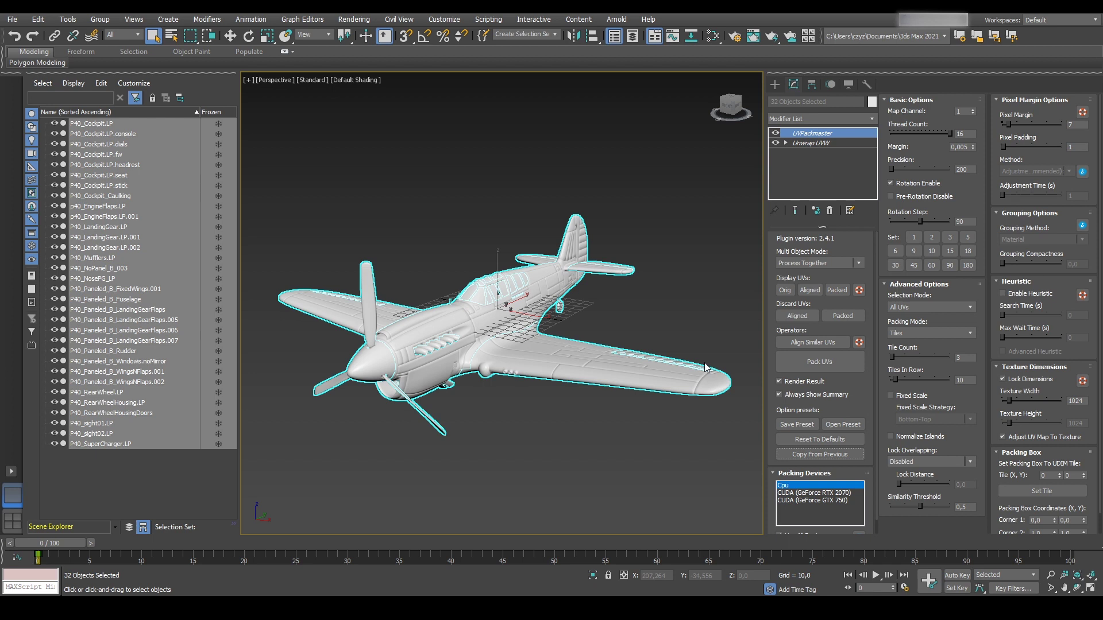
click(966, 309)
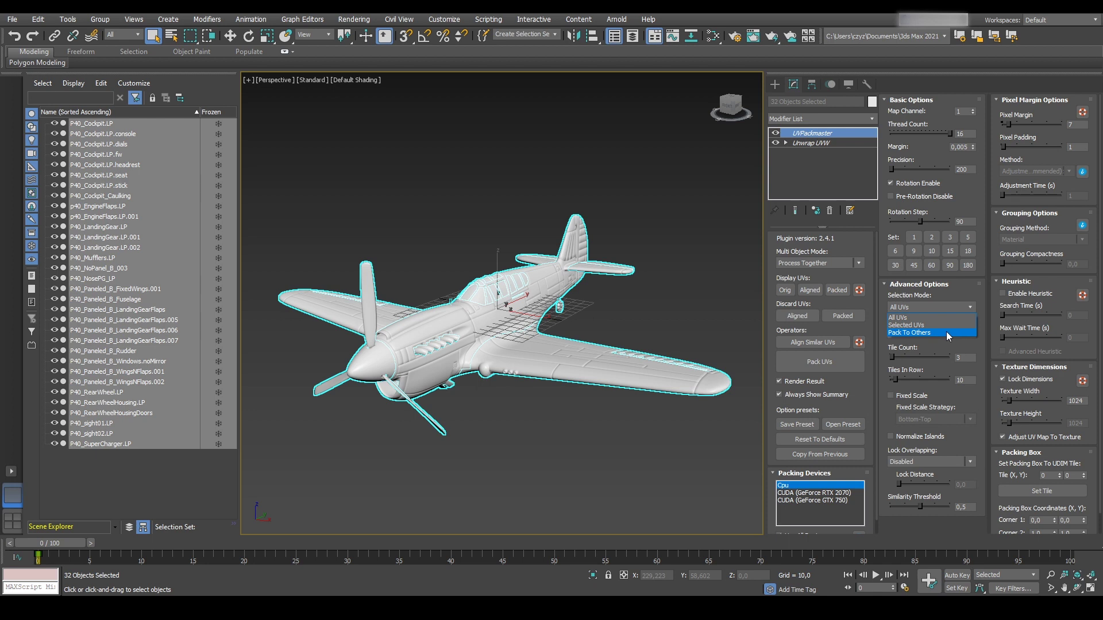
- Choose Pack To Others and pack the selected leftover islands into gaps of the three tiles
click(946, 332)
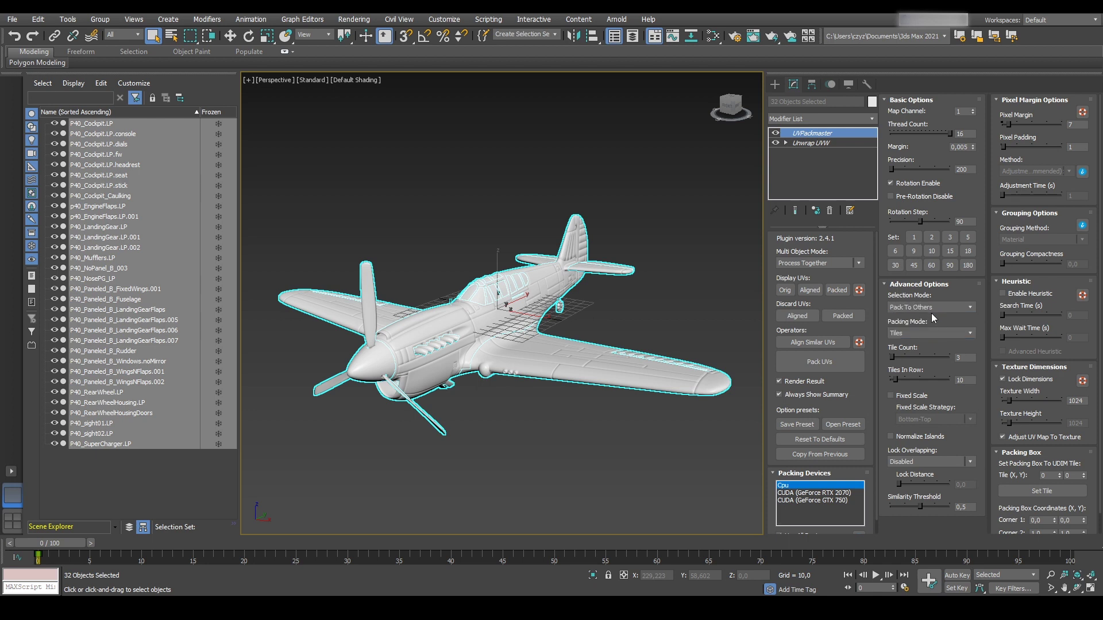
click(851, 361)
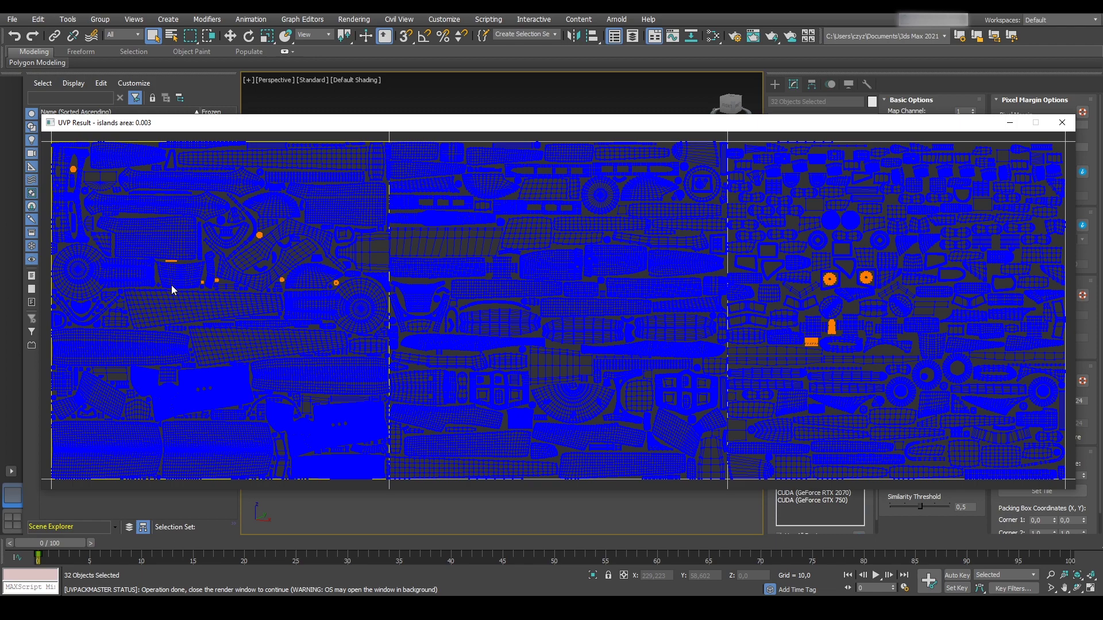
click(1061, 123)
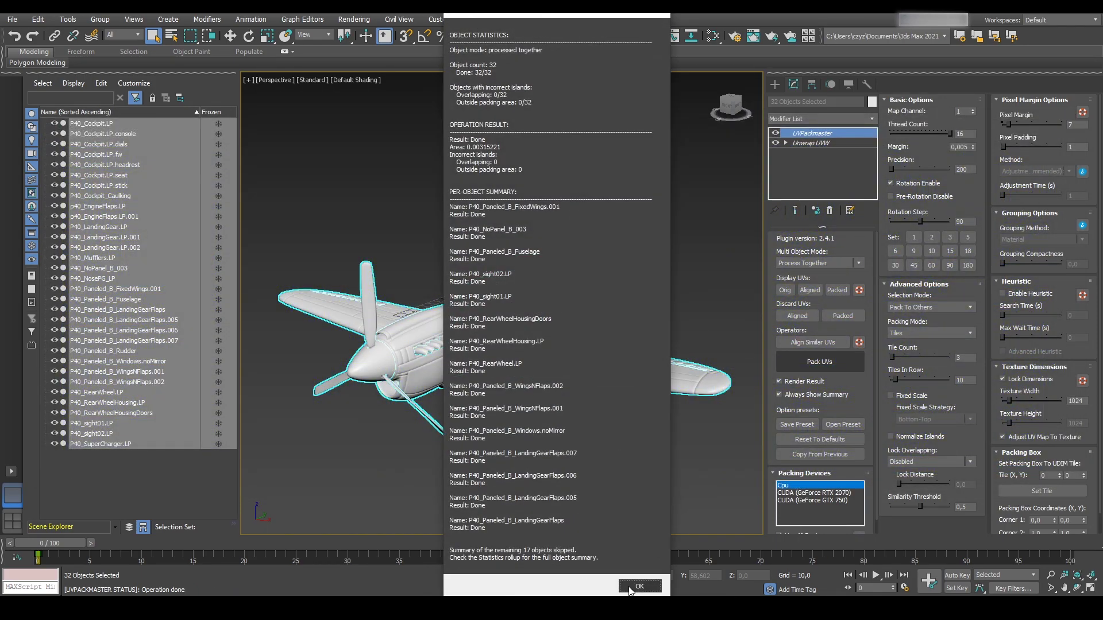
click(630, 587)
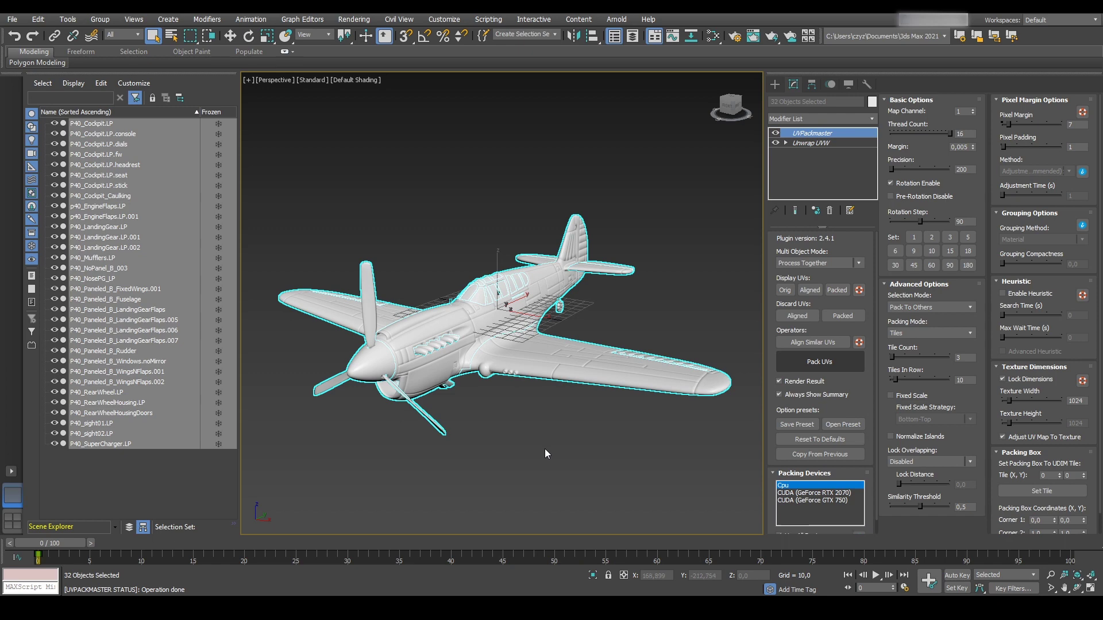
click(863, 118)
- Add another UVPackmaster modifier with Packing Mode set to Groups To Tiles and check the grouping options
scroll(810, 379, down, 10)
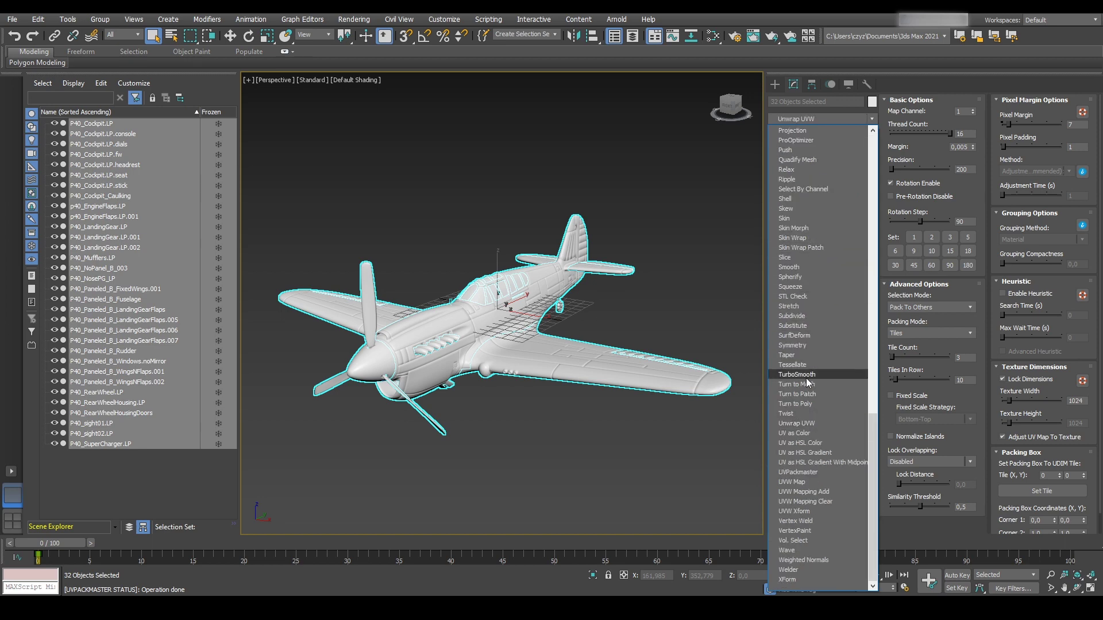
click(802, 471)
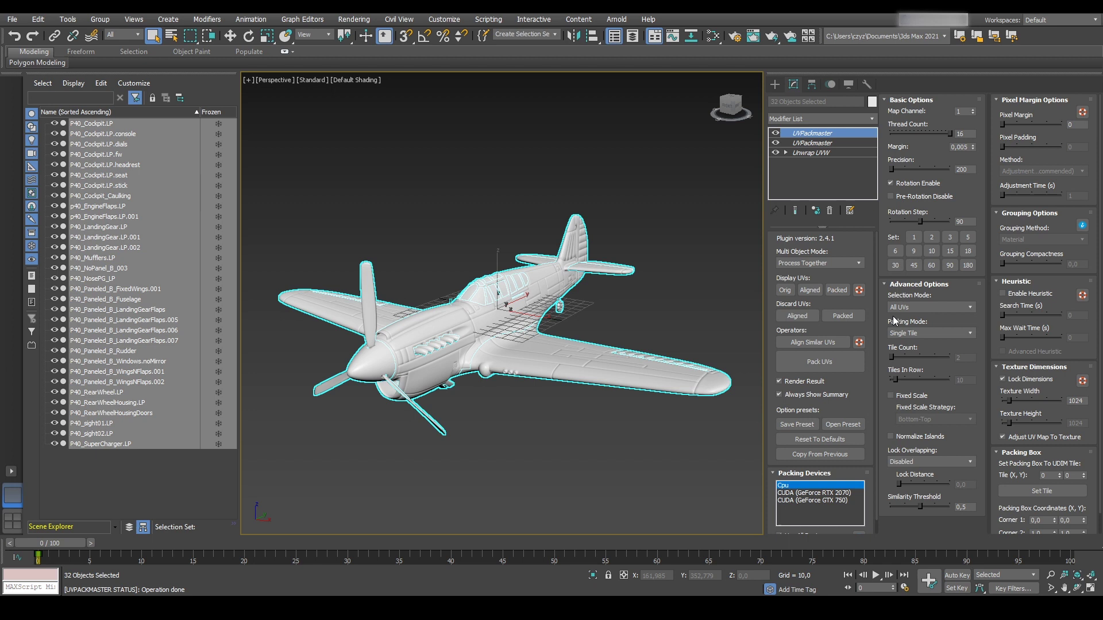
click(967, 333)
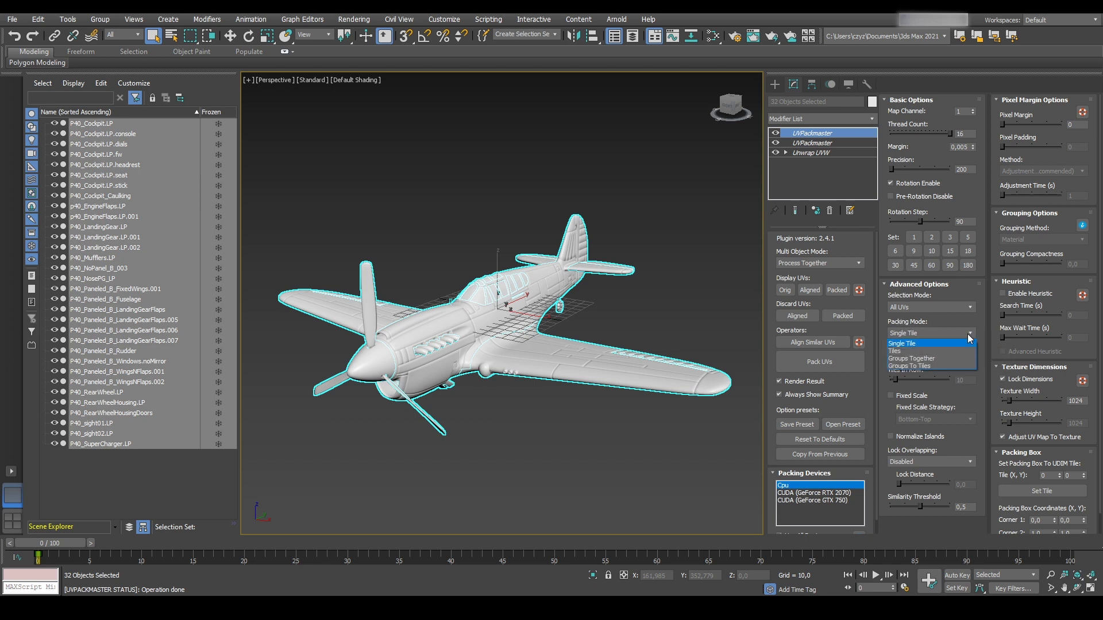
click(949, 366)
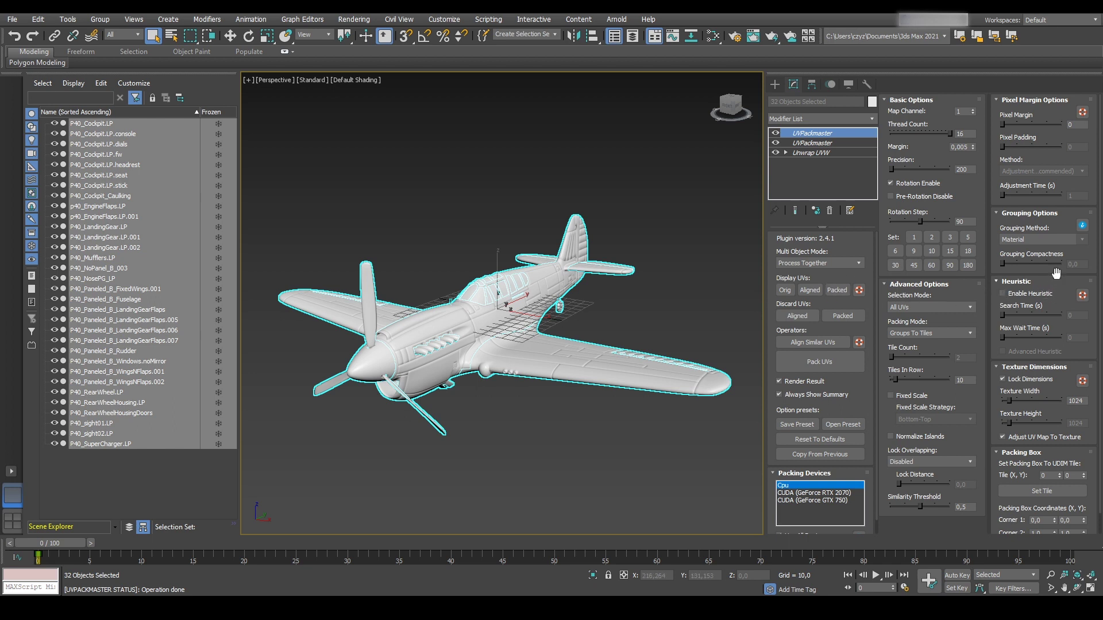
click(1083, 240)
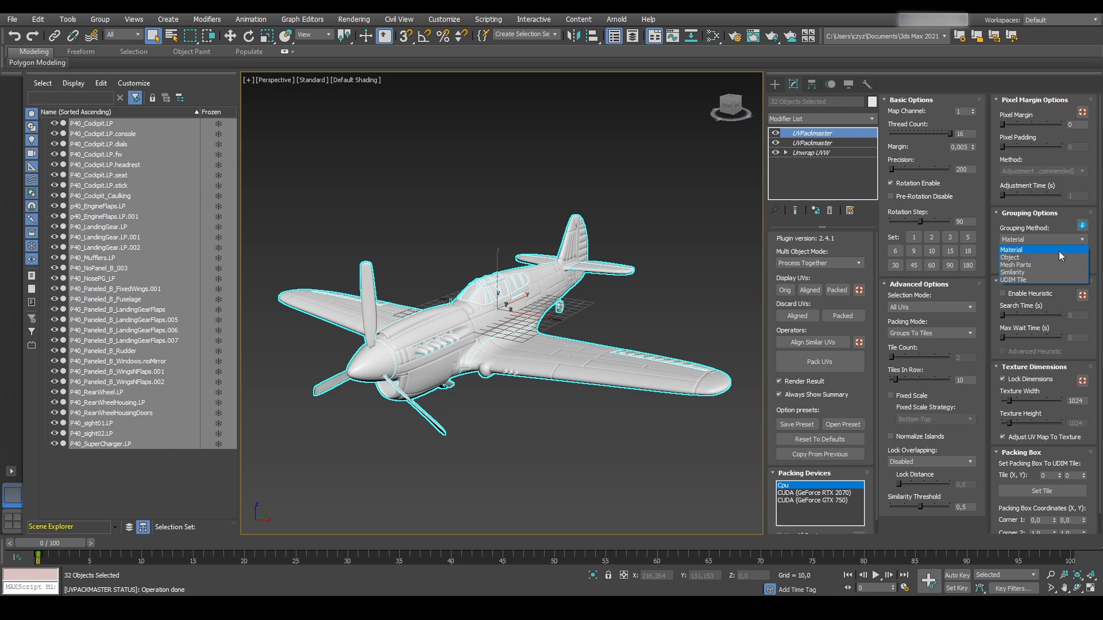
- Keep Material grouping and pack the UVs into four colour-coded tiles, bringing the result preview into view
click(1044, 250)
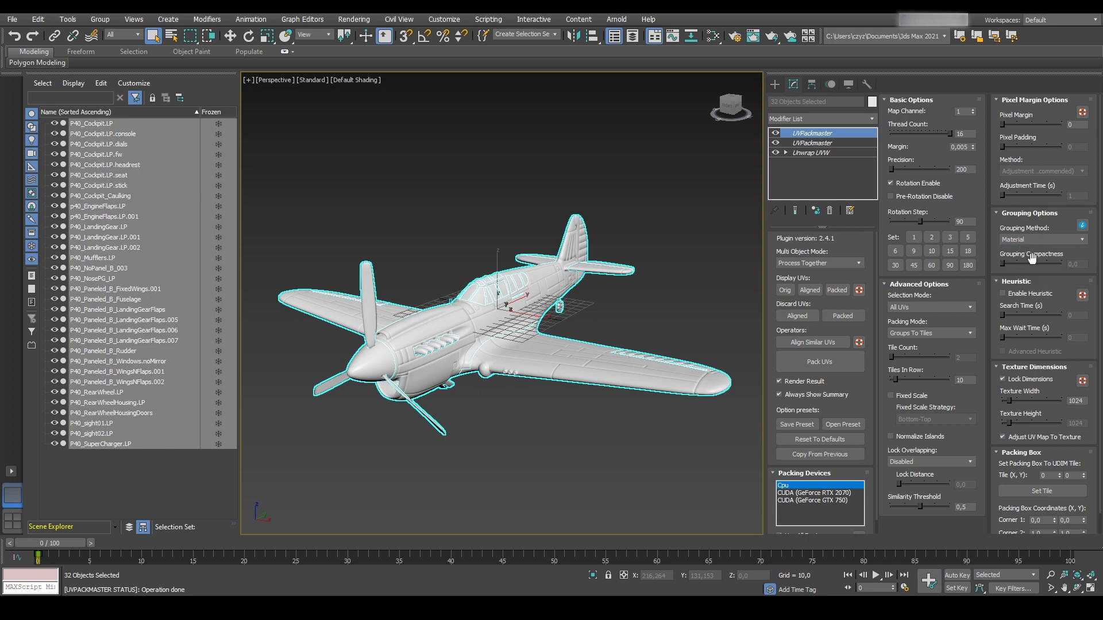
click(793, 365)
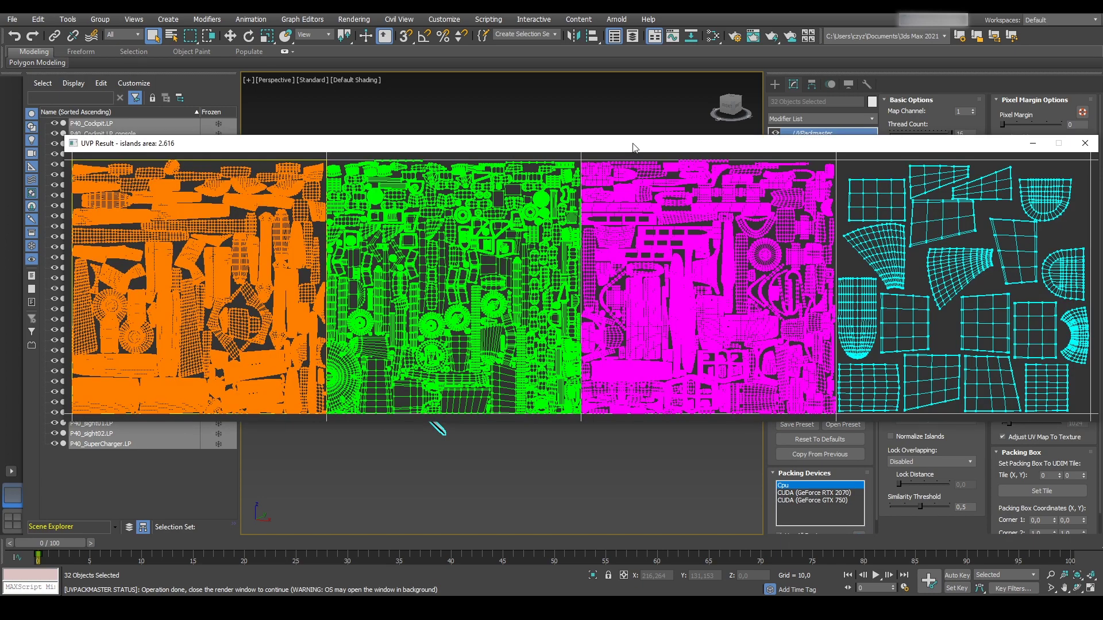
drag(633, 148, 602, 152)
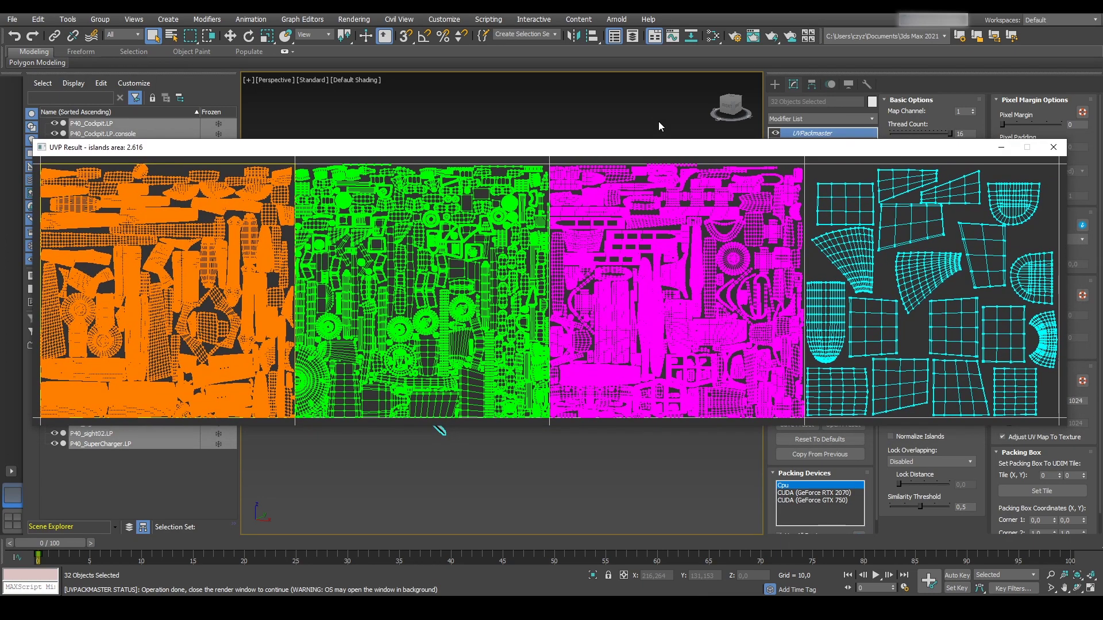